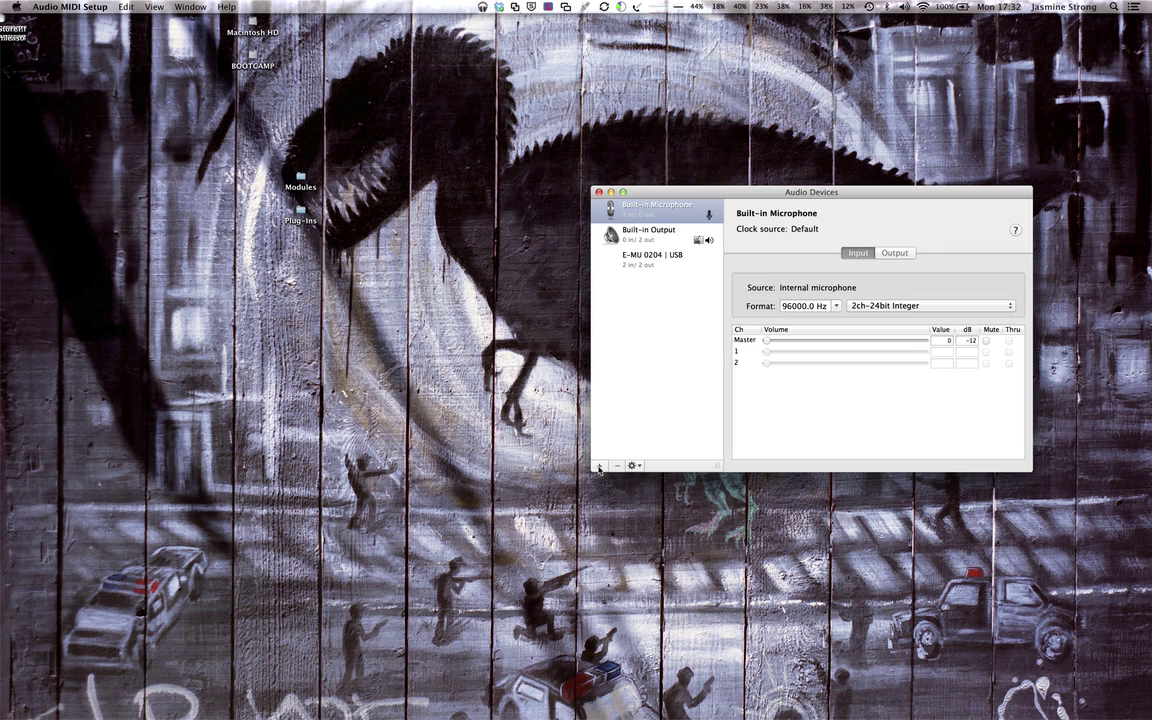
- Create an aggregate audio device combining Built-in Microphone, Built-in Output and E-MU 0204 | USB
click(599, 467)
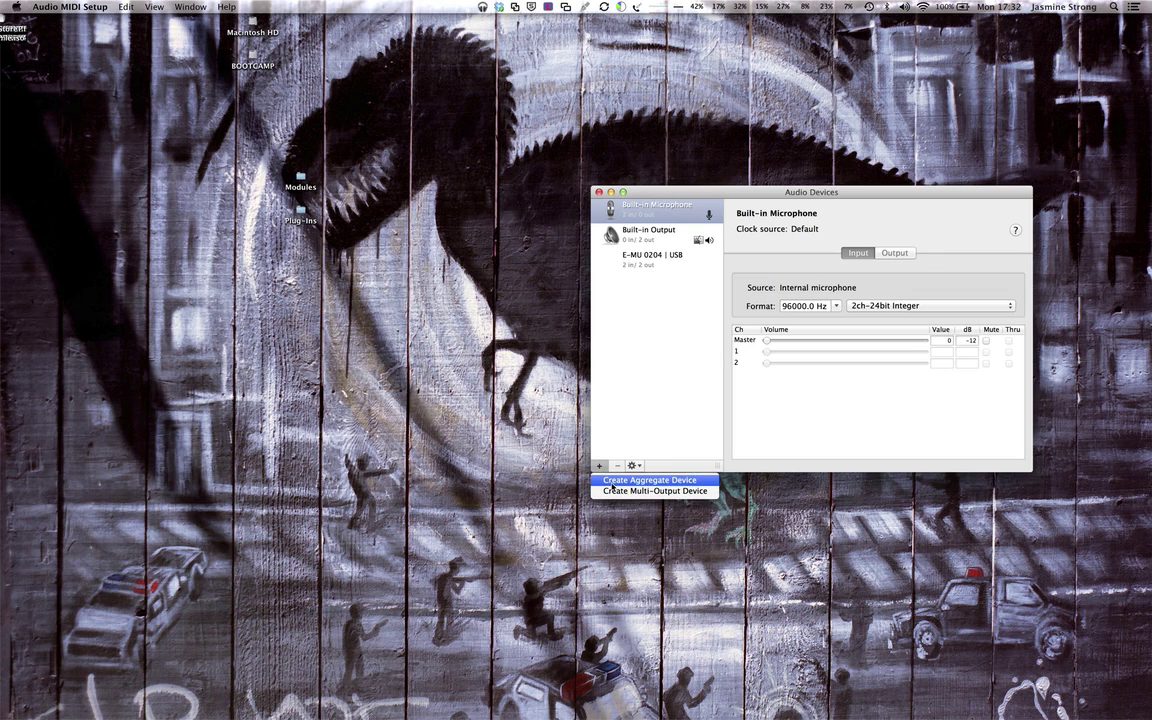
click(609, 482)
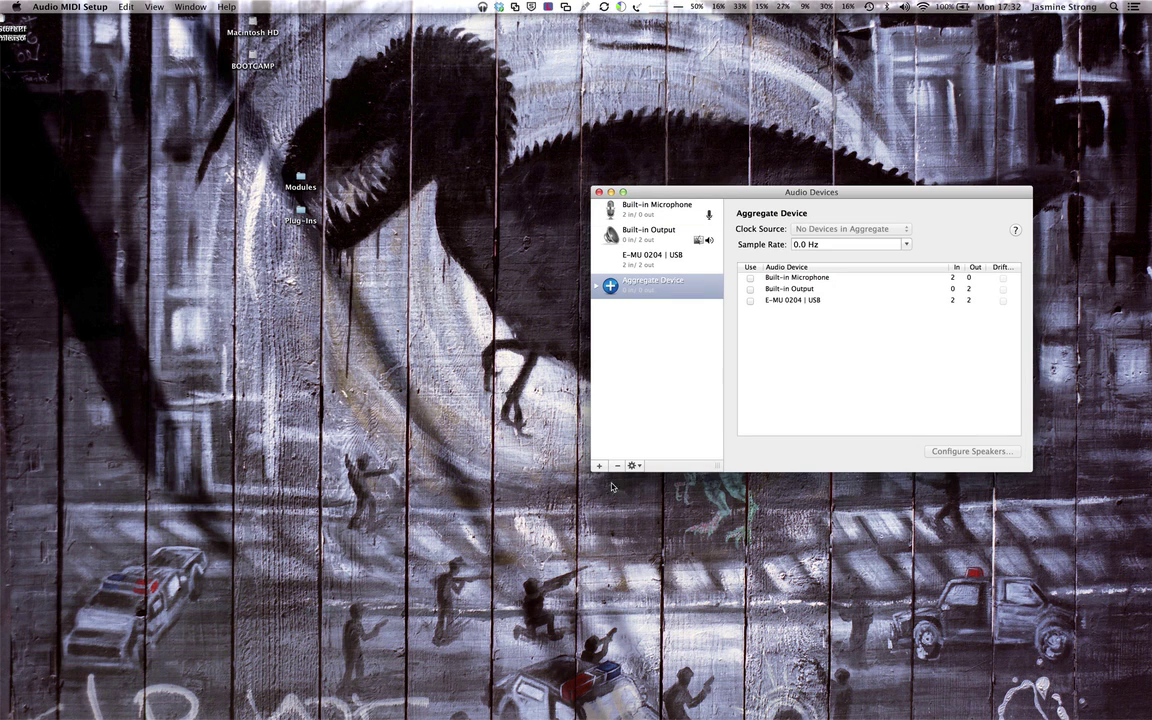
click(750, 278)
click(750, 289)
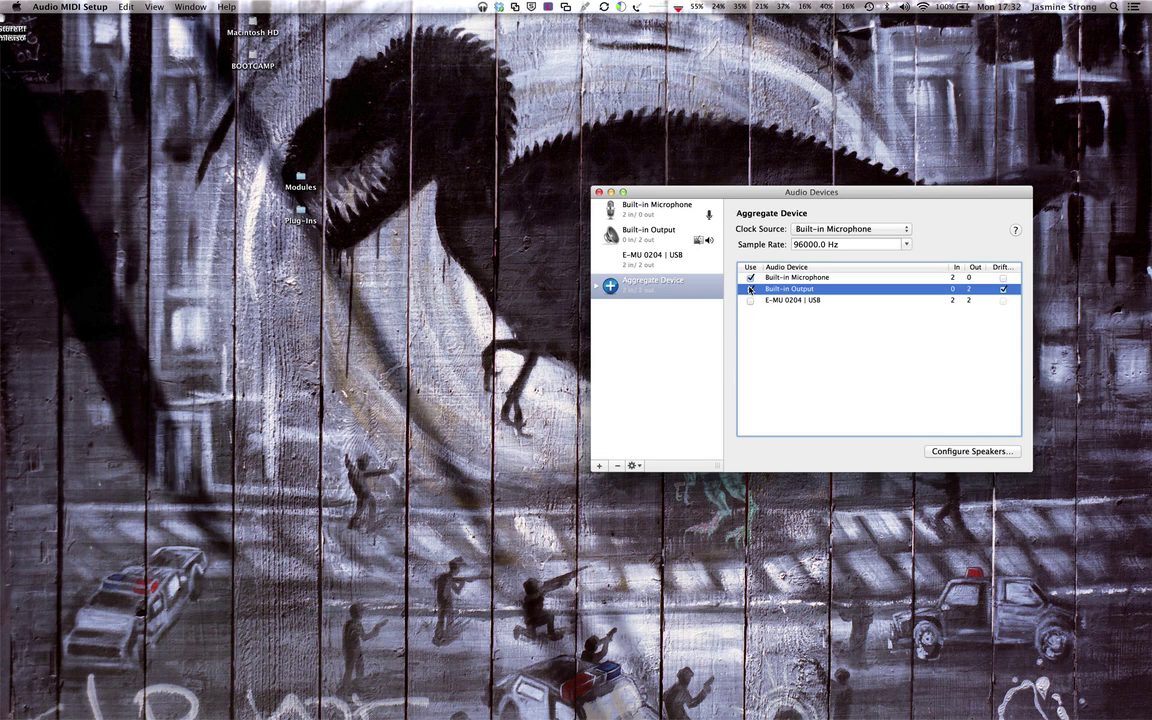
click(750, 301)
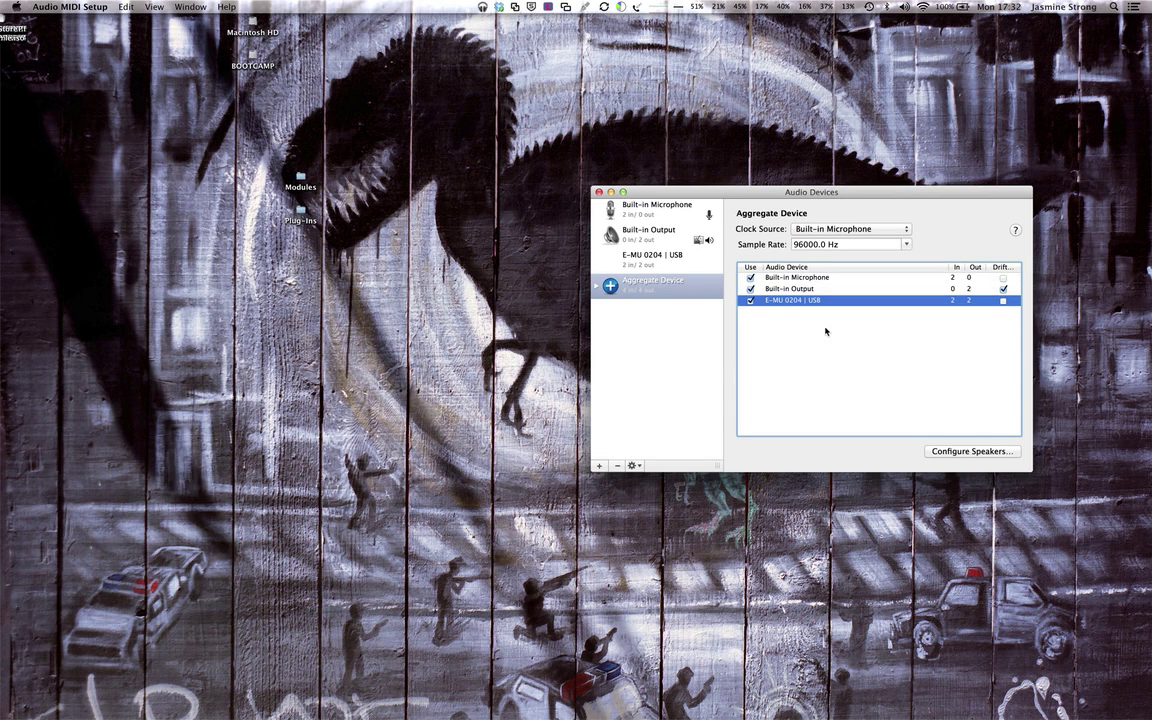
- Widen the drift column in the aggregate's device list to show its full Drift Correction heading
click(1003, 289)
drag(986, 267, 960, 268)
double_click(1017, 266)
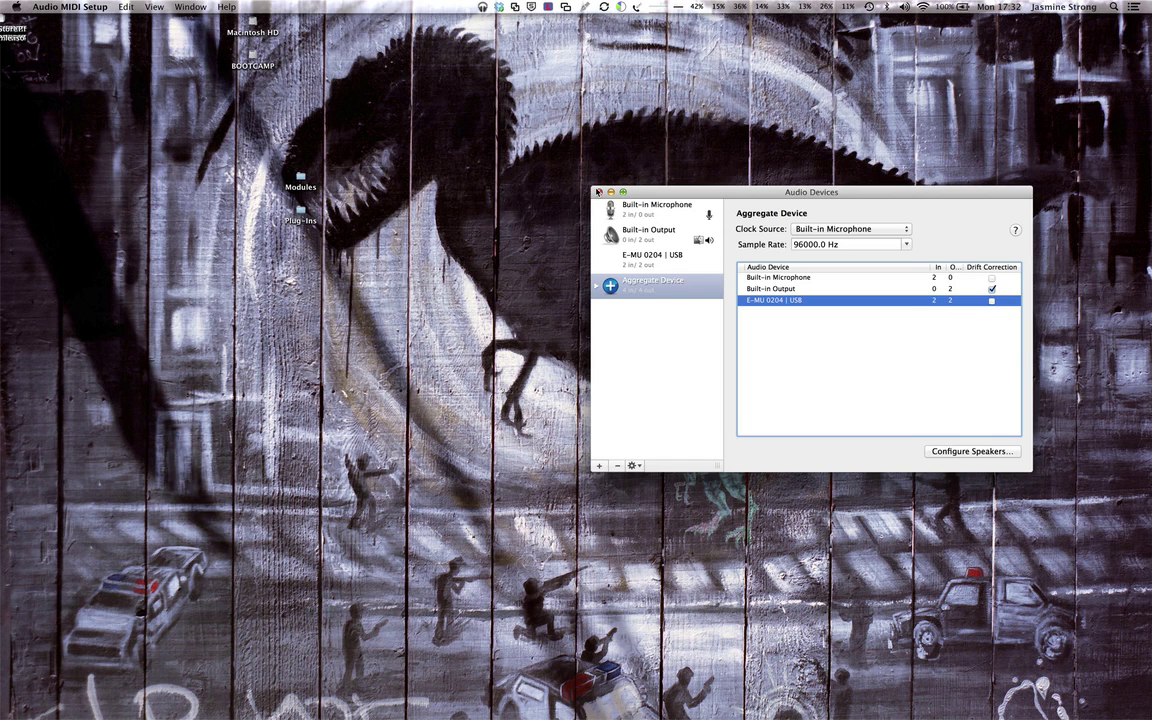
- Rename the aggregate device as Softrock E-MU 0204
click(649, 286)
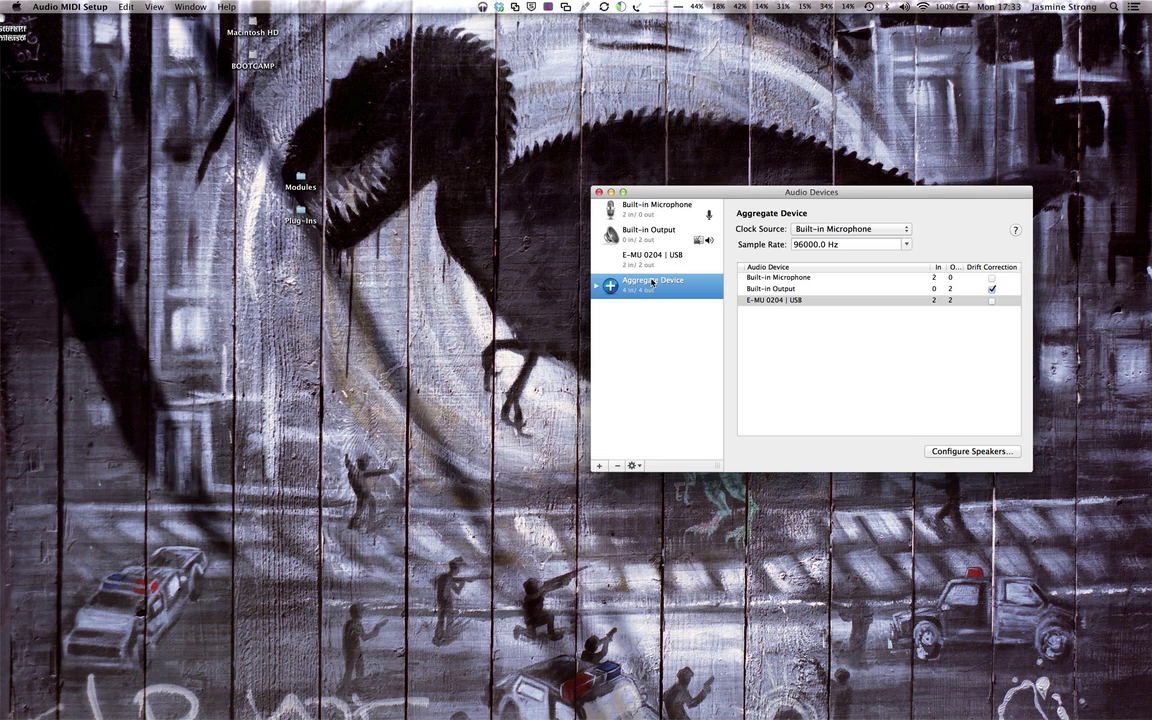
click(651, 281)
text(Sof)
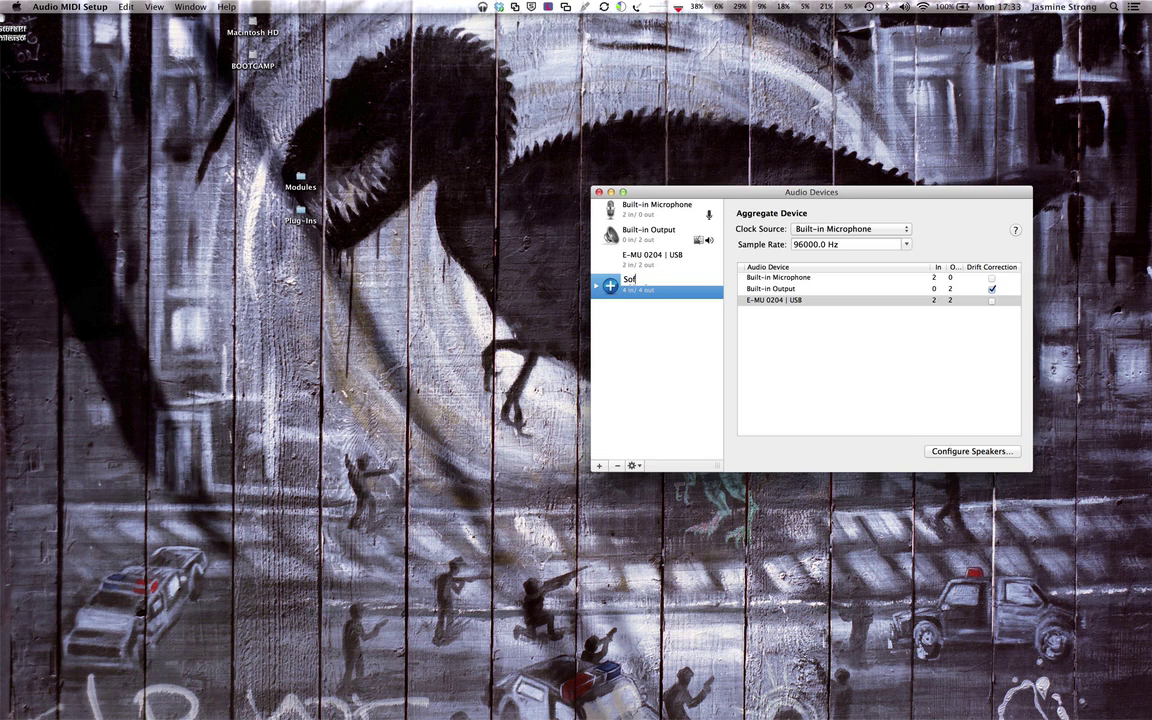
text(trock E-MU 0204)
key(Return)
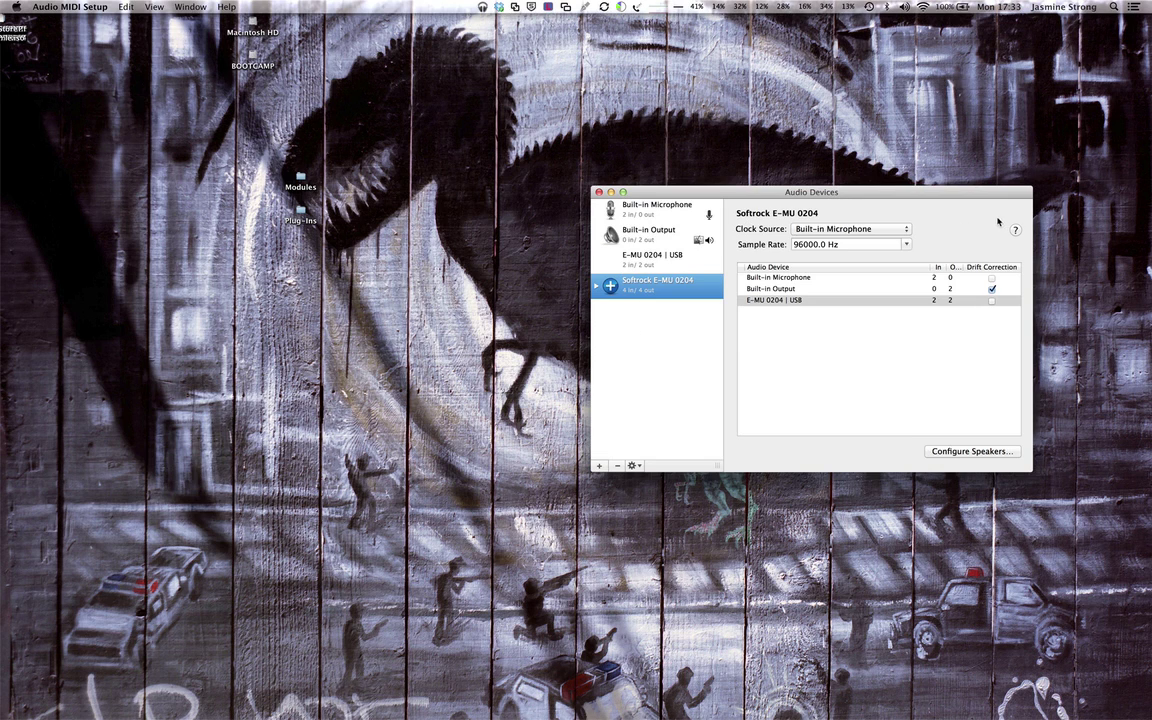
- Search the Mac for "dsp radio" and bring the full result list up in Finder
click(1114, 7)
text(audio)
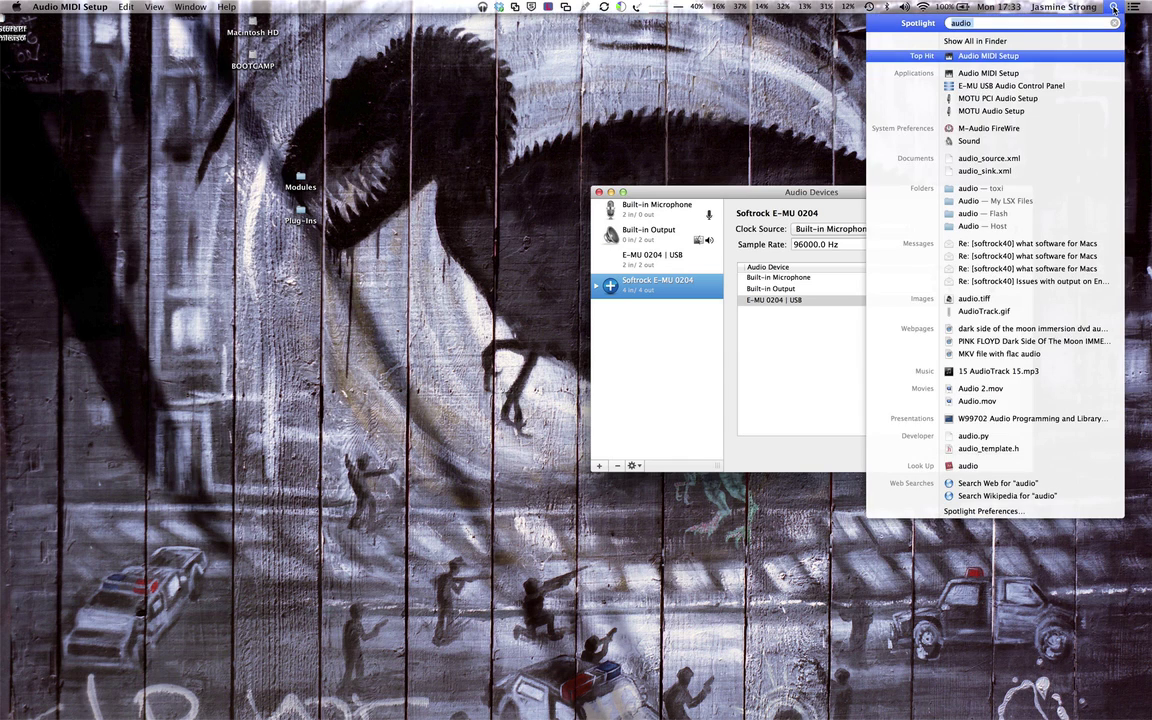
text(dsp radio)
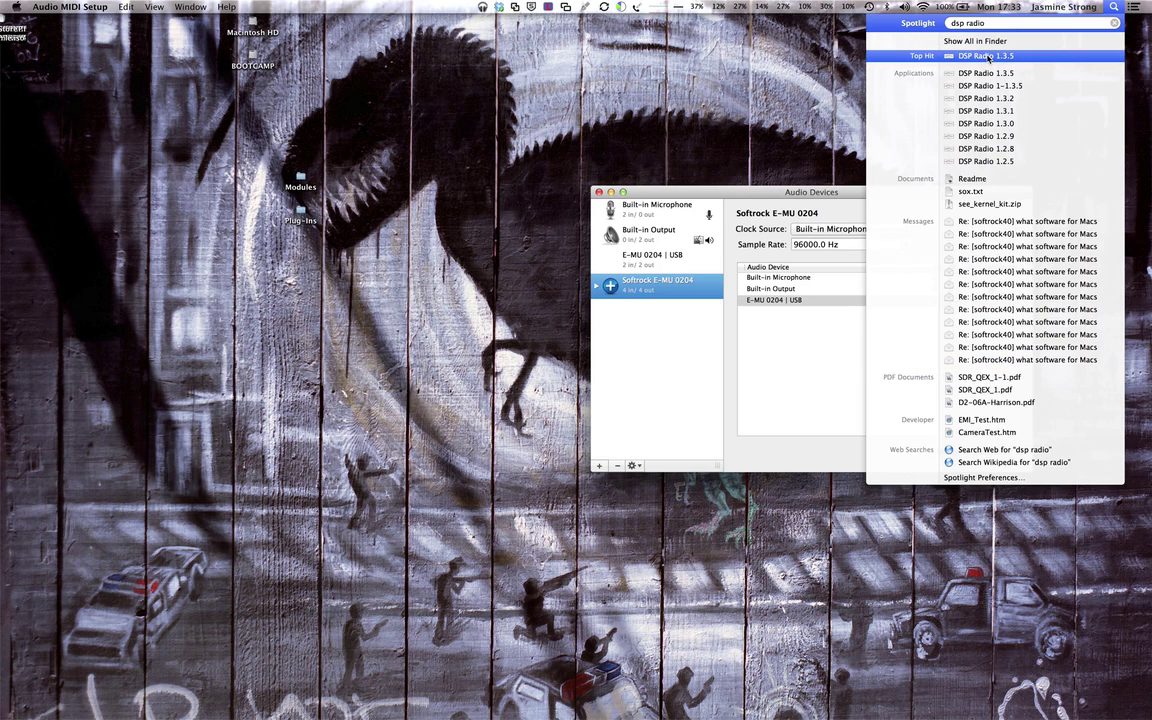
click(988, 57)
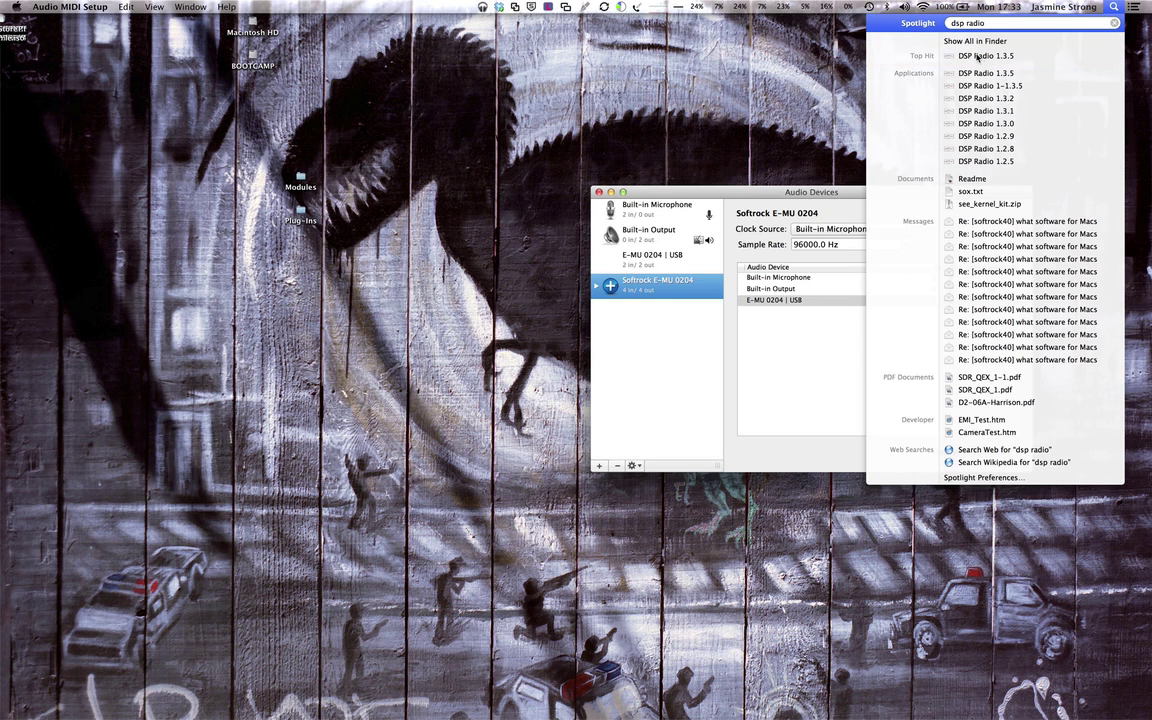
click(976, 58)
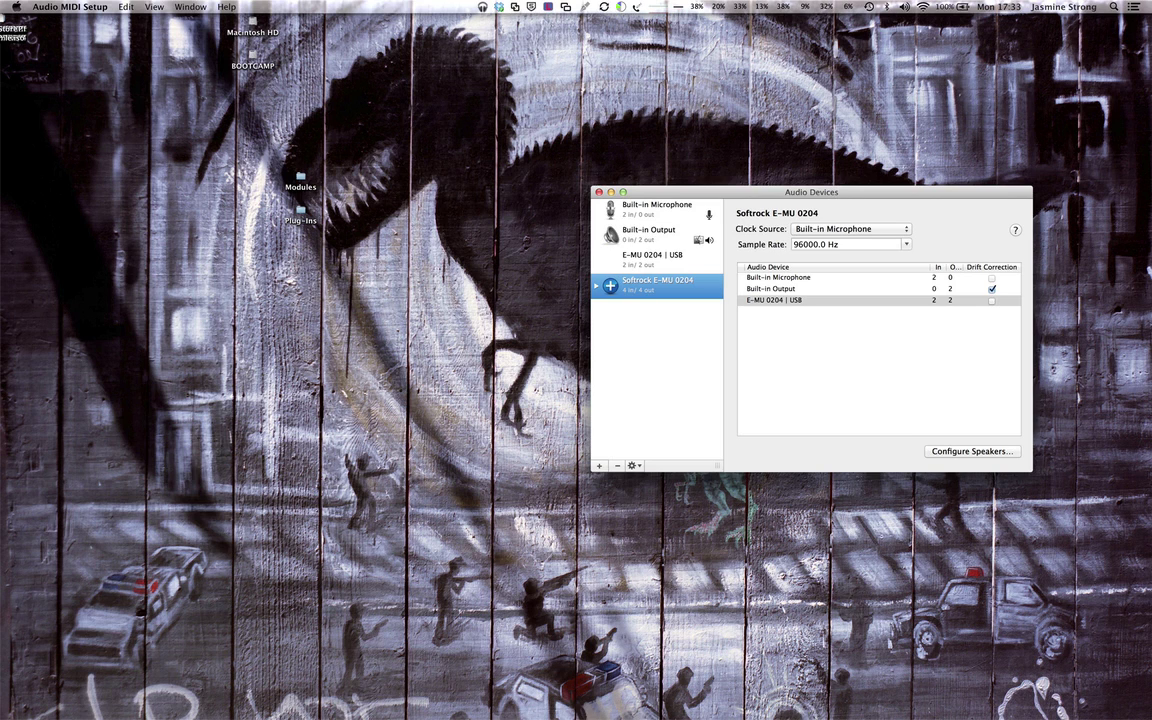
click(644, 578)
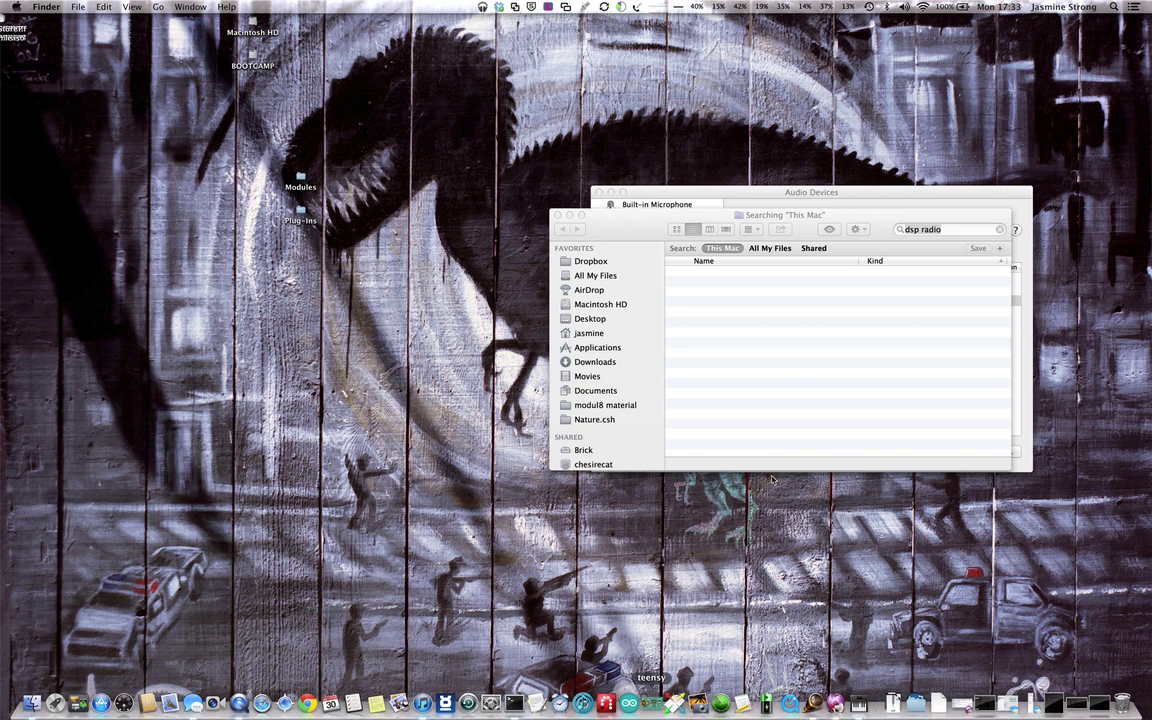
click(835, 251)
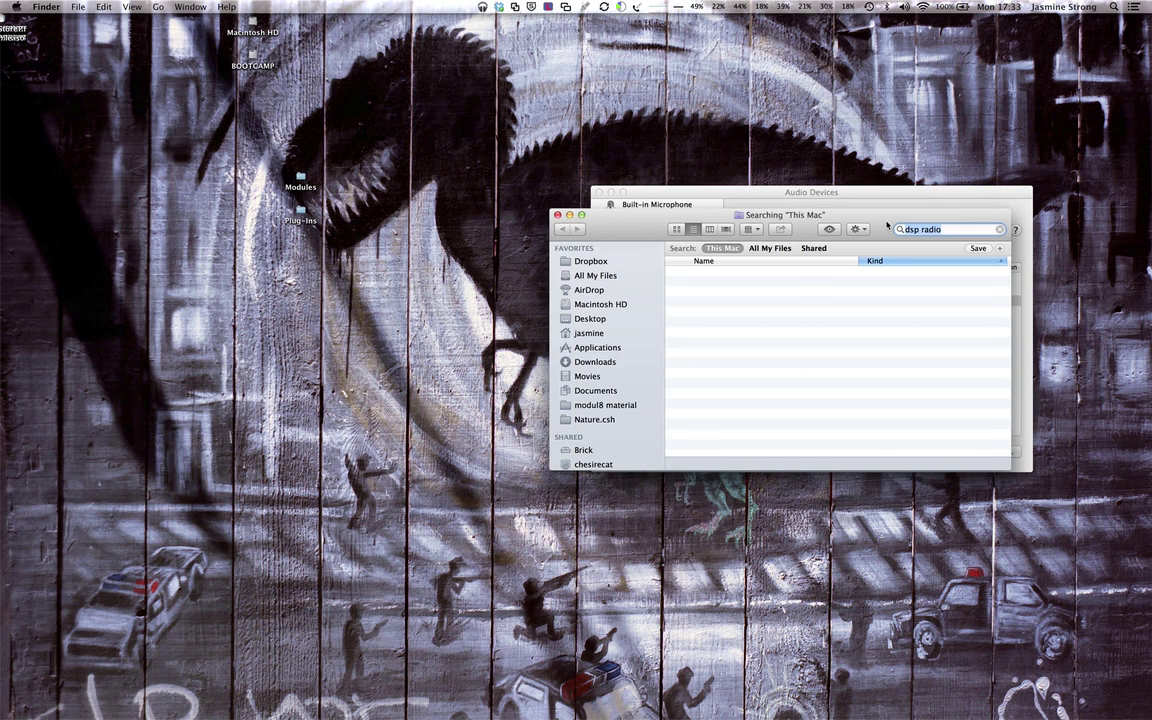
- Move the Finder window clear of the audio device settings and launch DSP Radio 1.3.5 from the results
drag(886, 225, 826, 309)
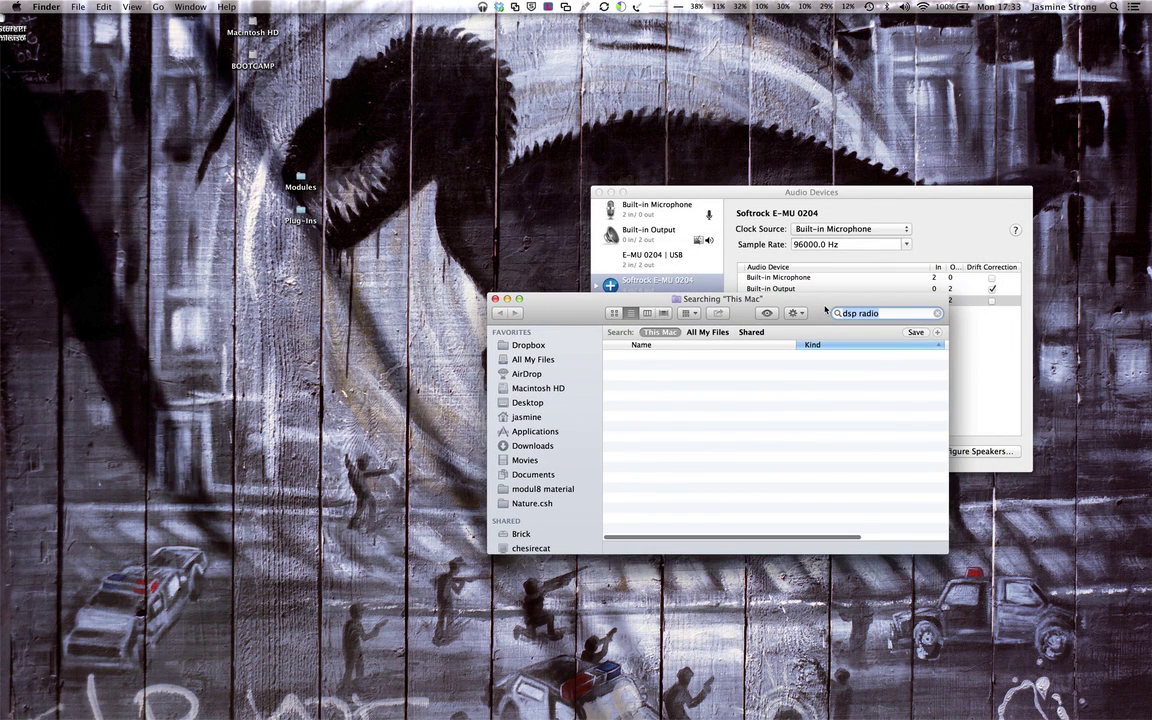
drag(825, 309, 807, 355)
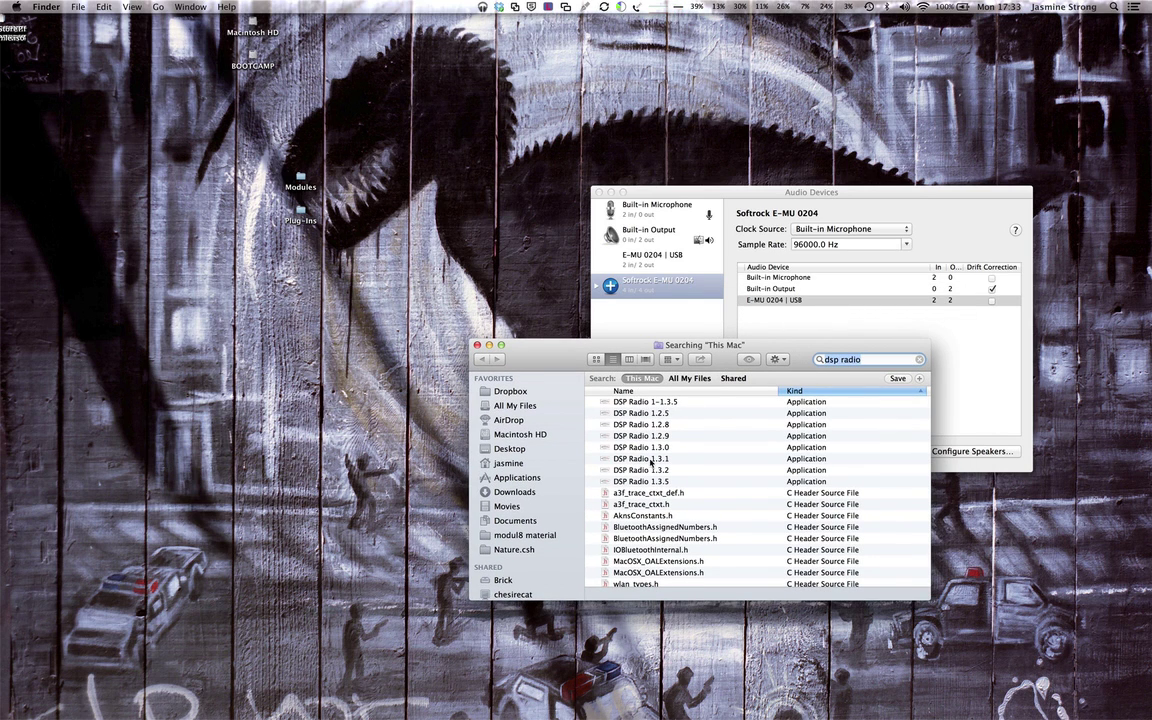
click(647, 482)
double_click(647, 483)
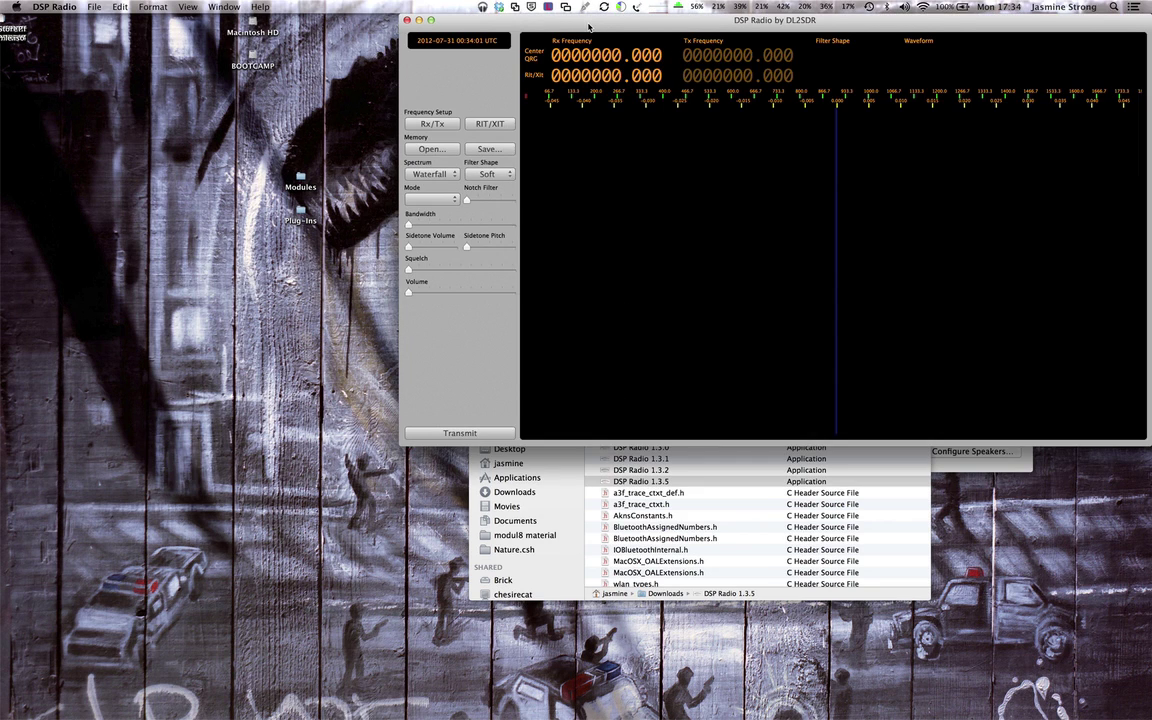
- Show DSP Radio's audio devices and select the Softrock E-MU 0204 aggregate as input and output device
drag(590, 21, 482, 71)
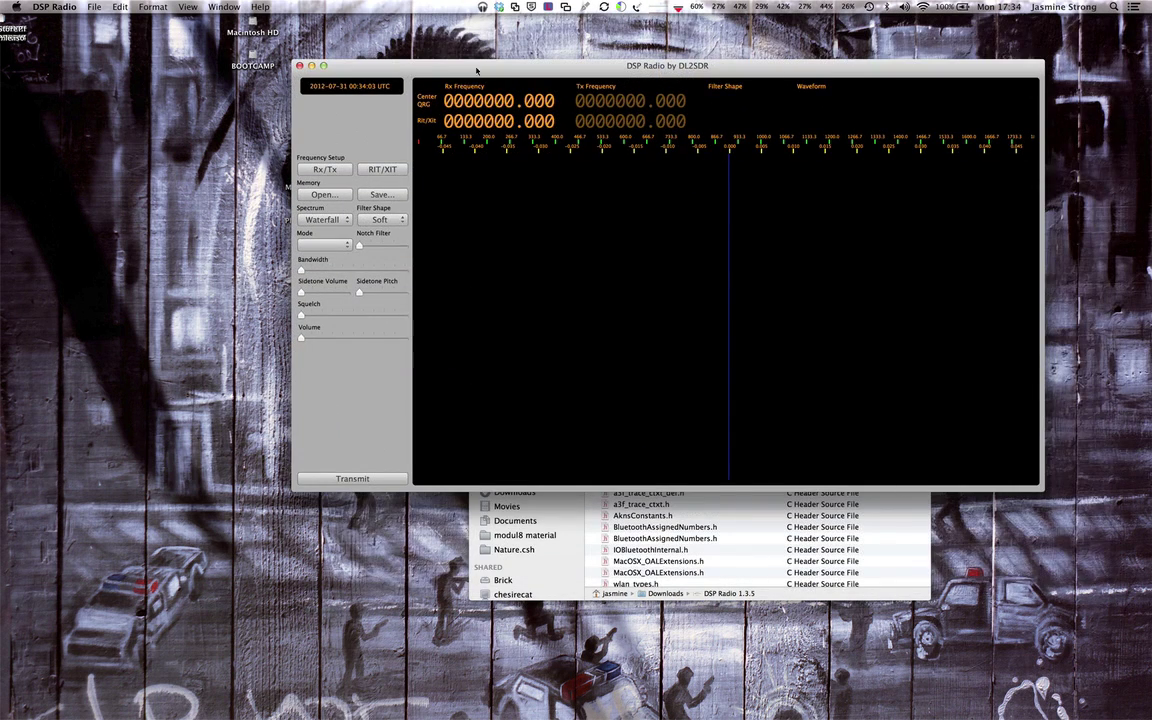
click(224, 8)
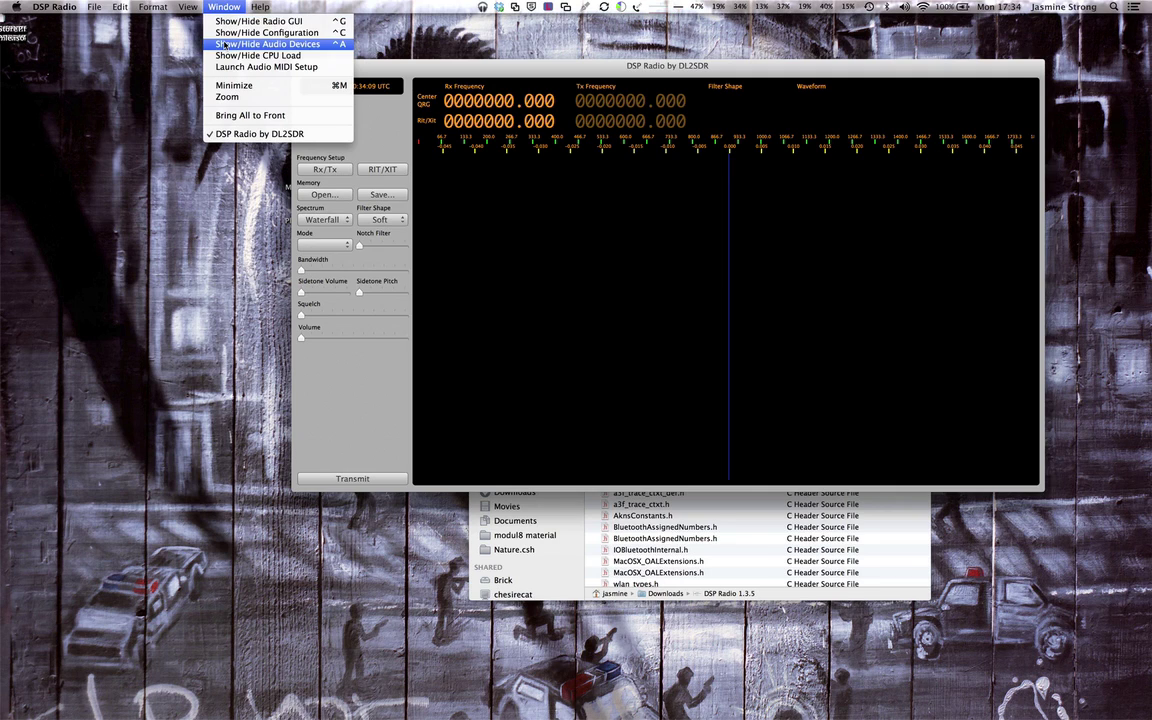
click(225, 45)
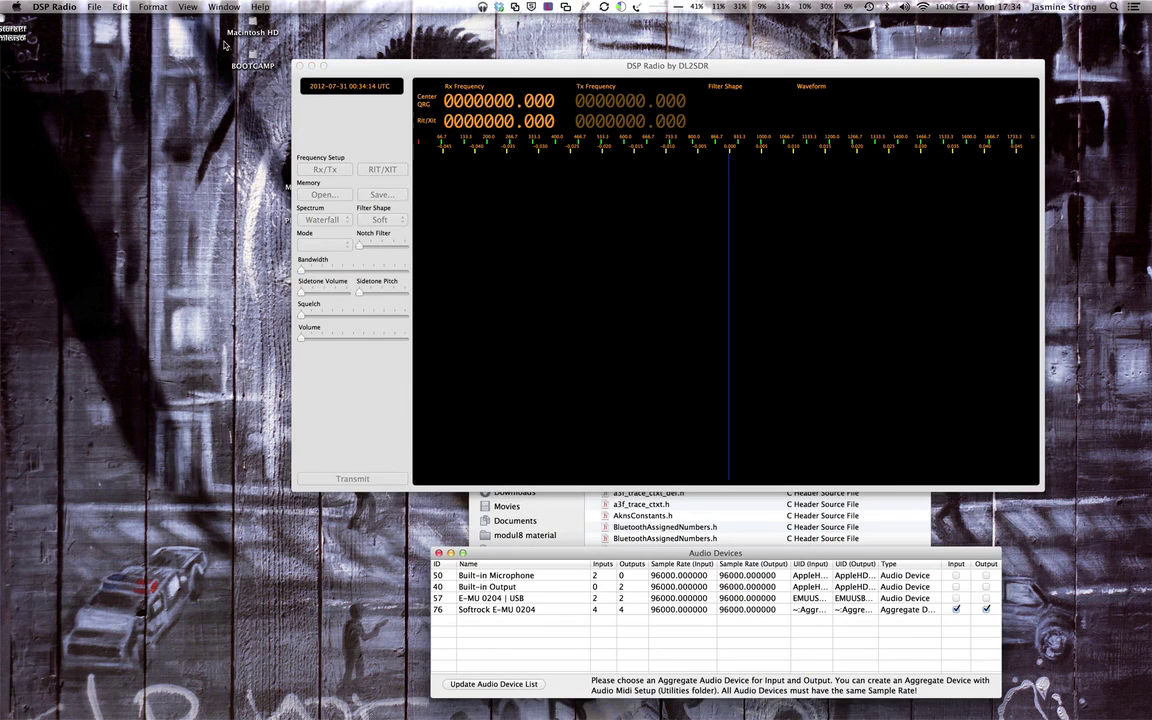
click(959, 611)
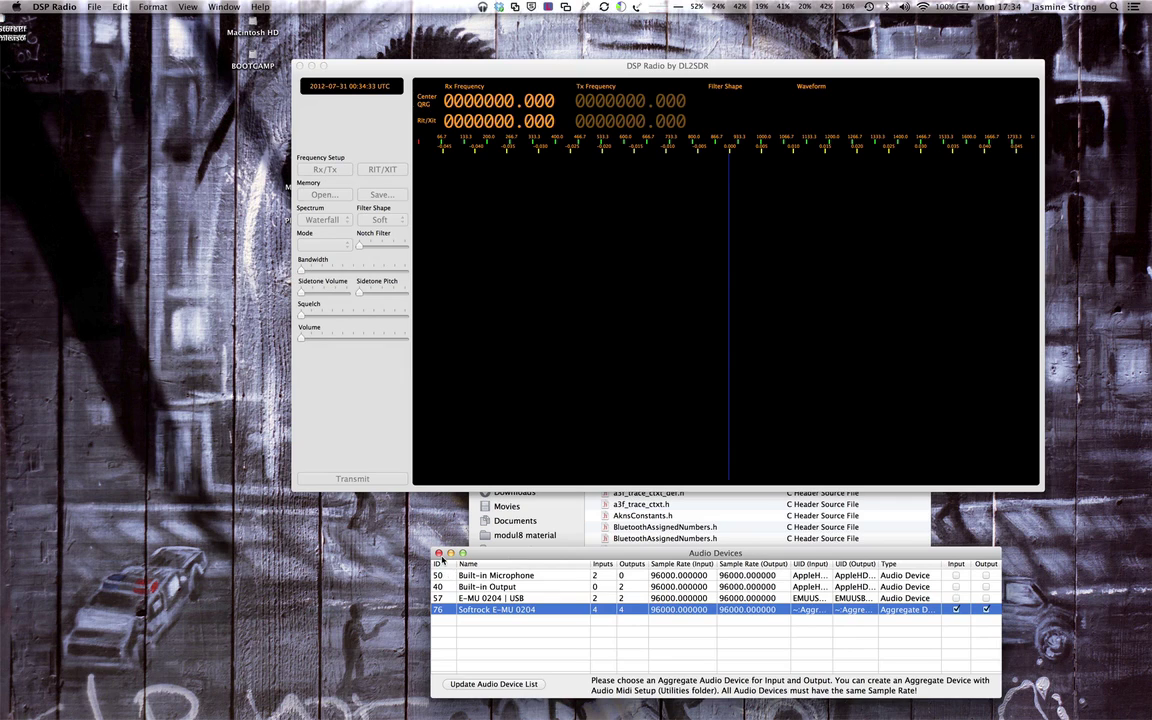
- Show DSP Radio's configuration window and add a new Rx/Tx configuration
click(228, 7)
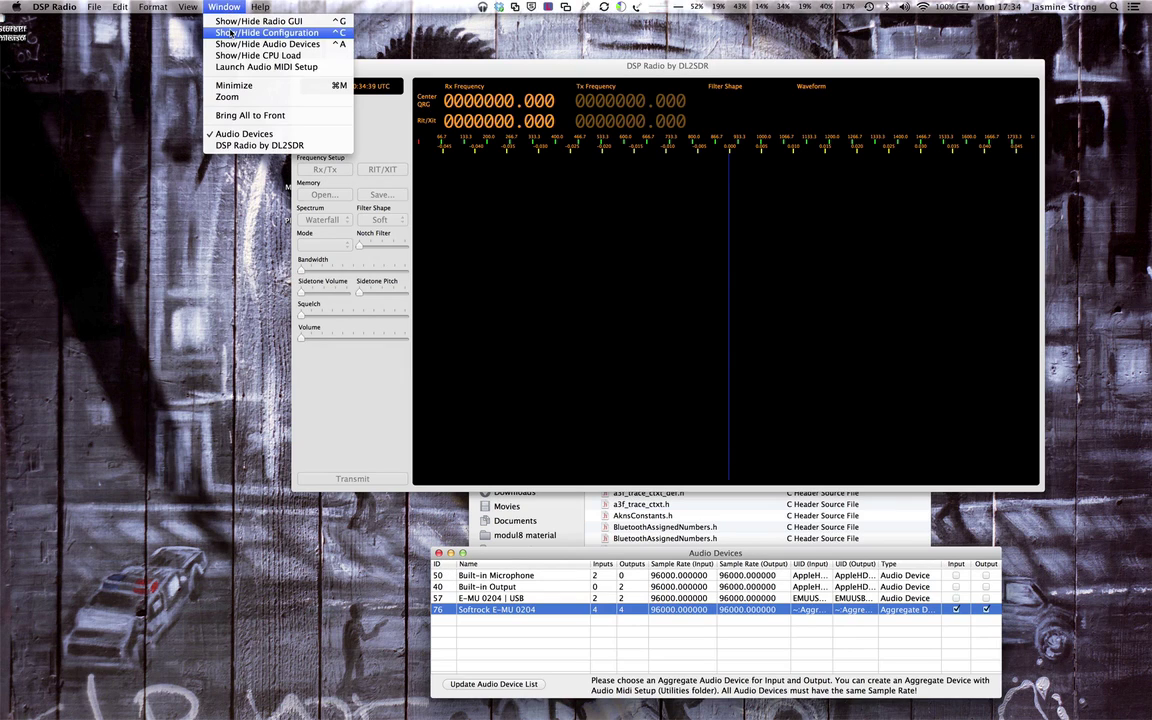
click(231, 33)
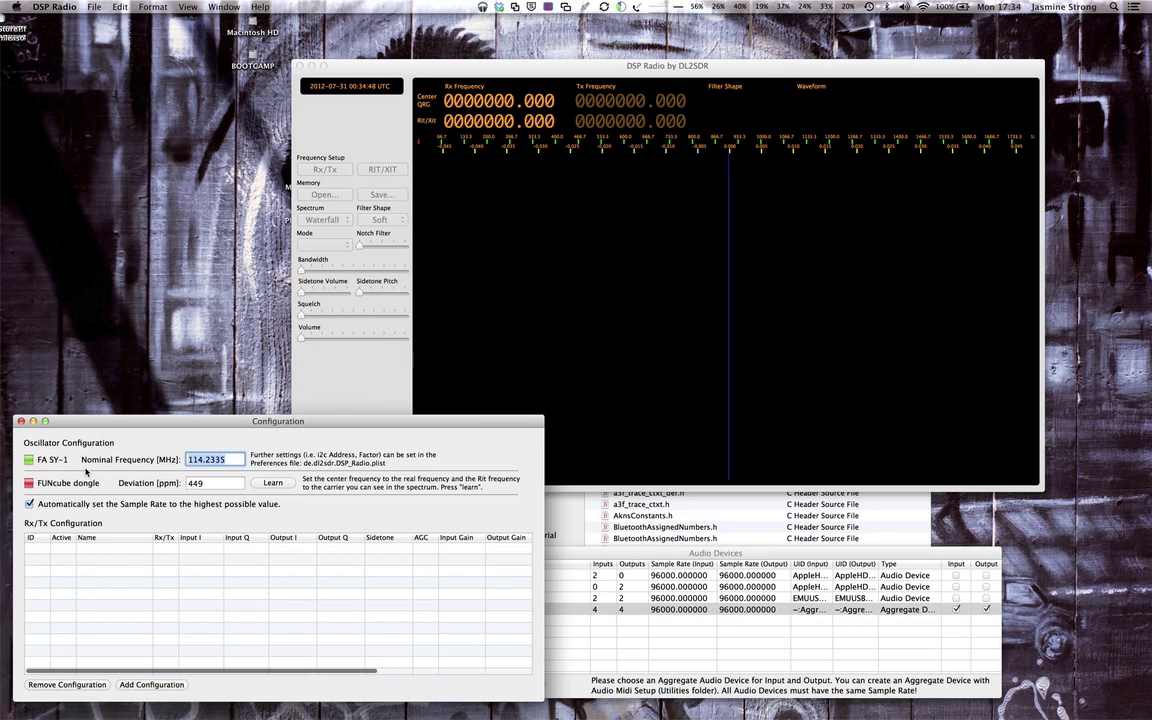
click(150, 685)
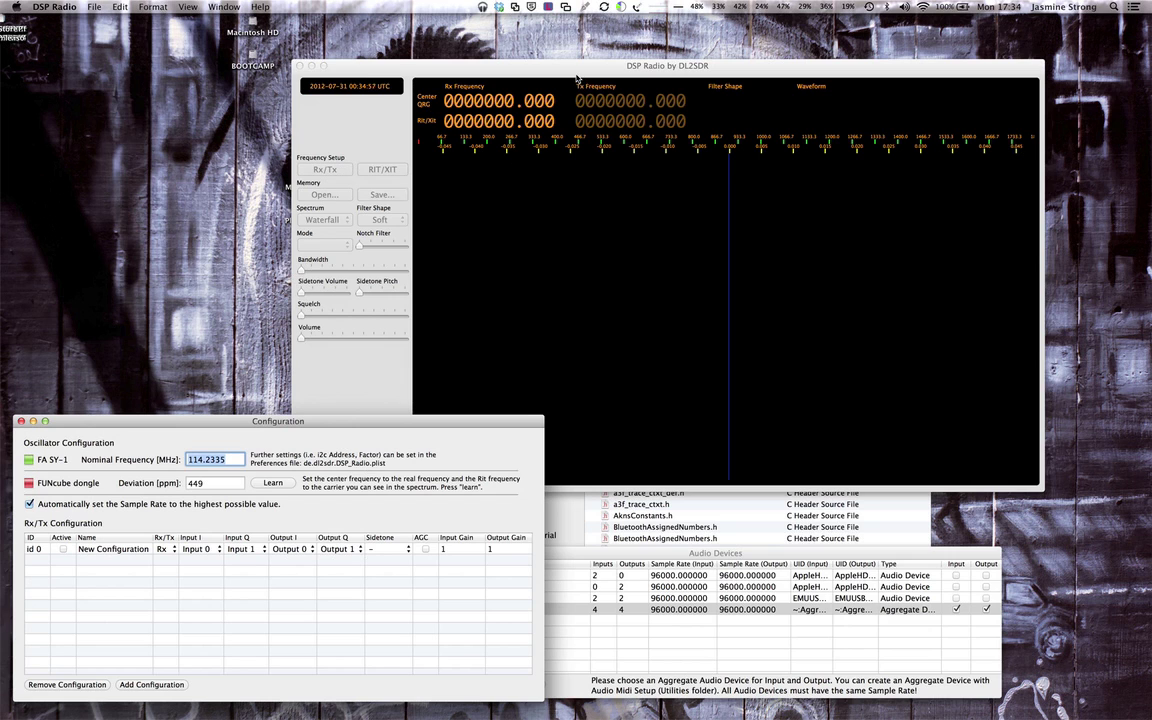
- Arrange the windows so the aggregate device's settings and the Rx/Tx configuration list are both fully visible
drag(527, 72, 684, 320)
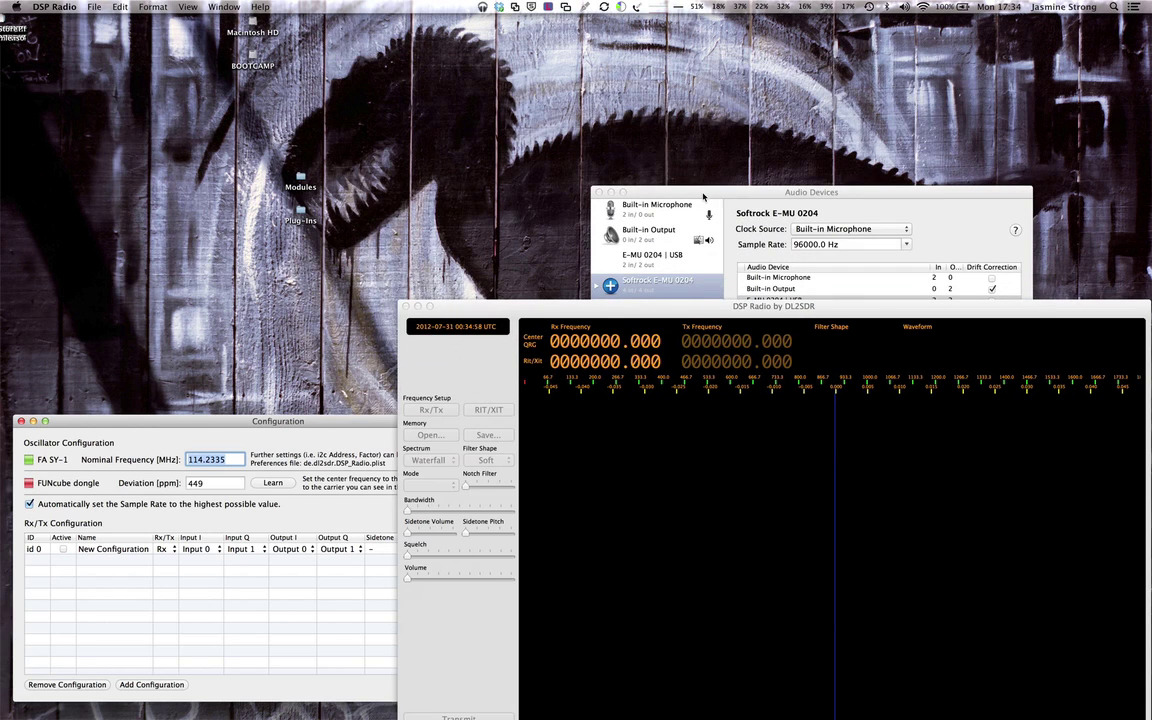
drag(703, 196, 668, 34)
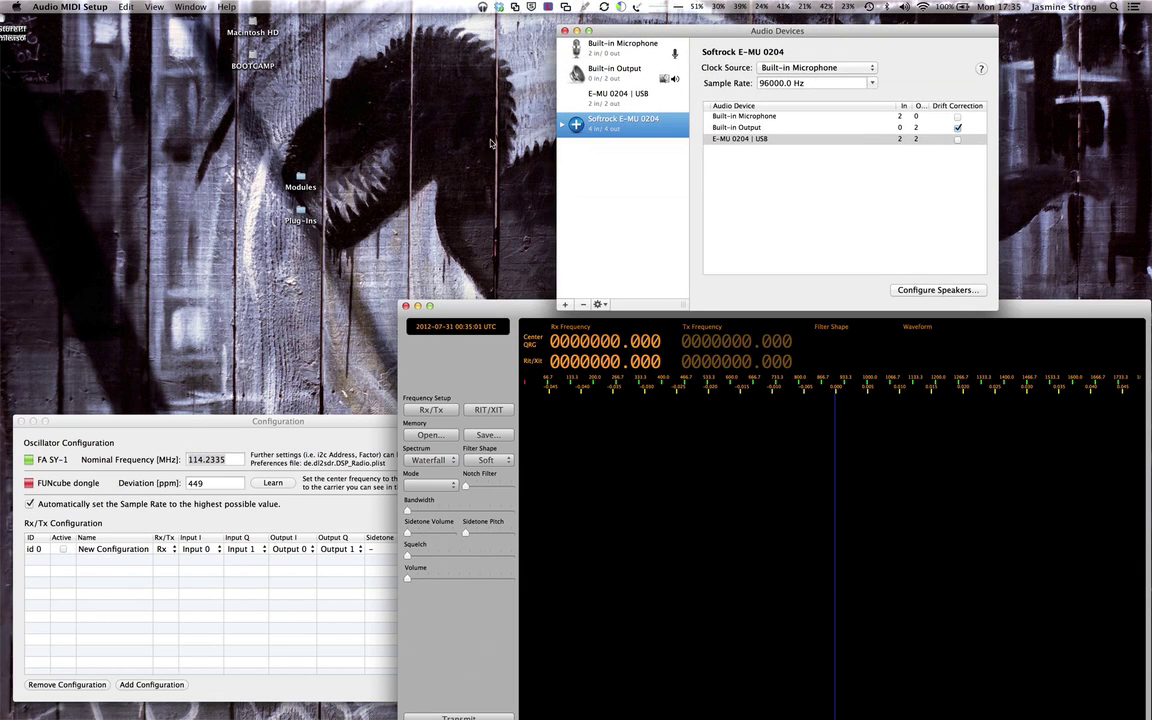
click(206, 586)
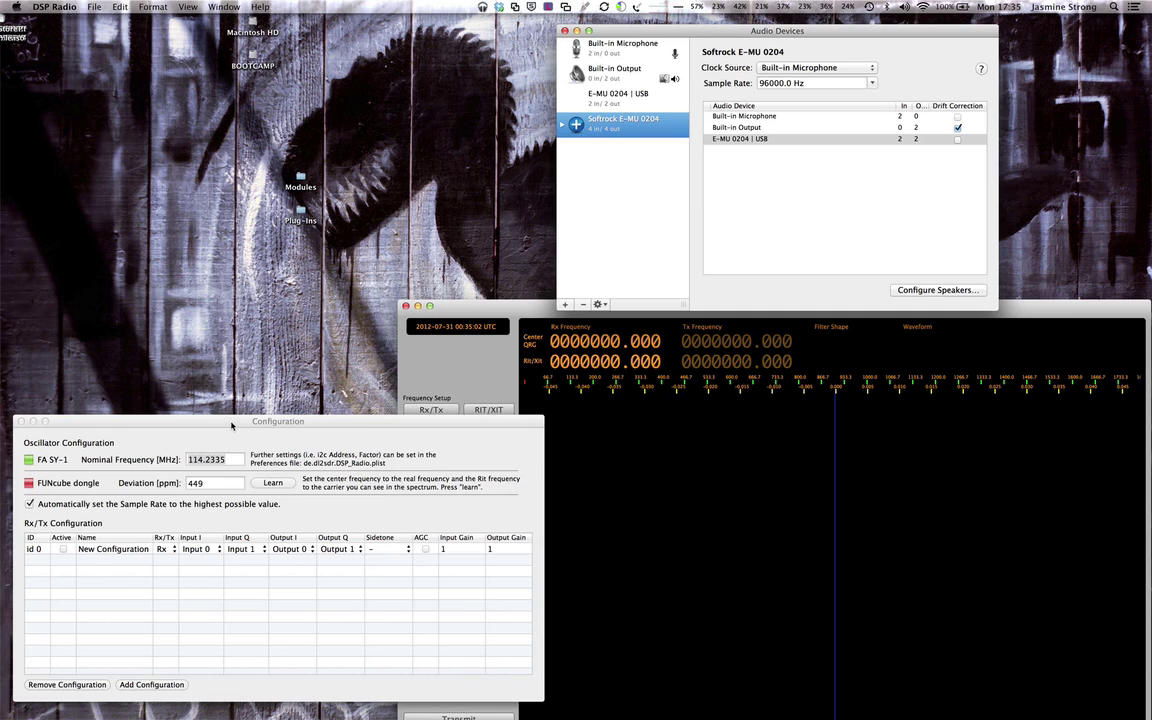
click(174, 560)
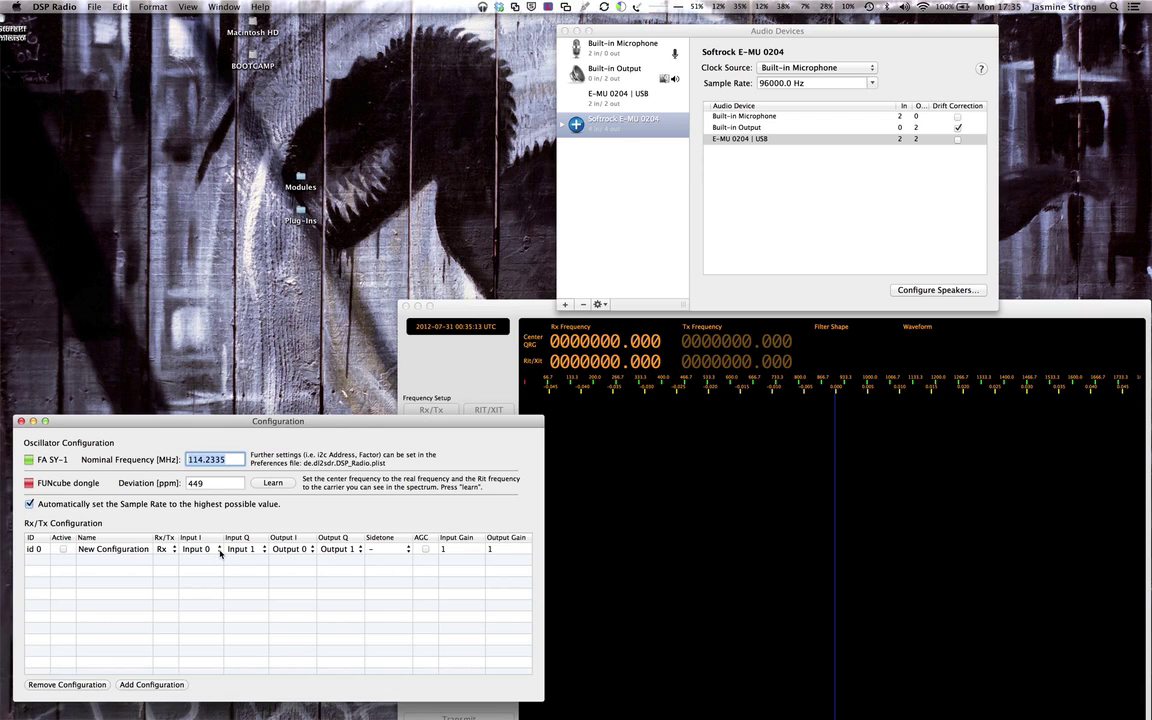
- Set the new configuration's Input I to Input 2 and Input Q to Input 3, with AGC enabled
click(219, 552)
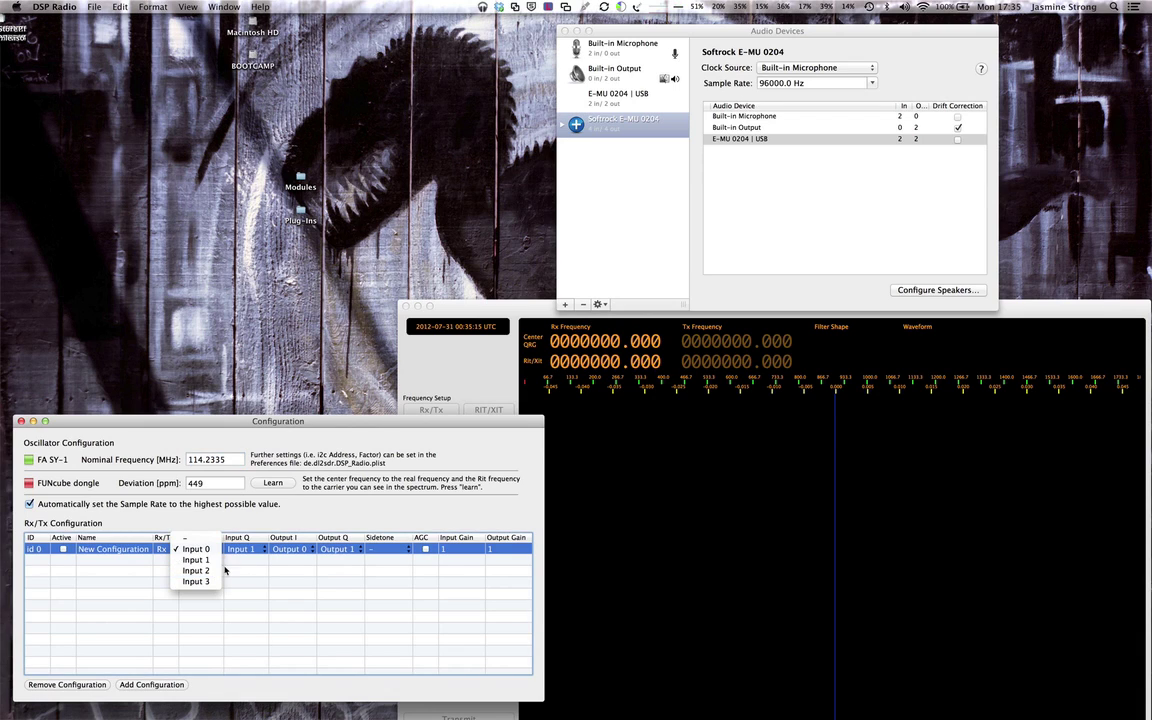
click(213, 571)
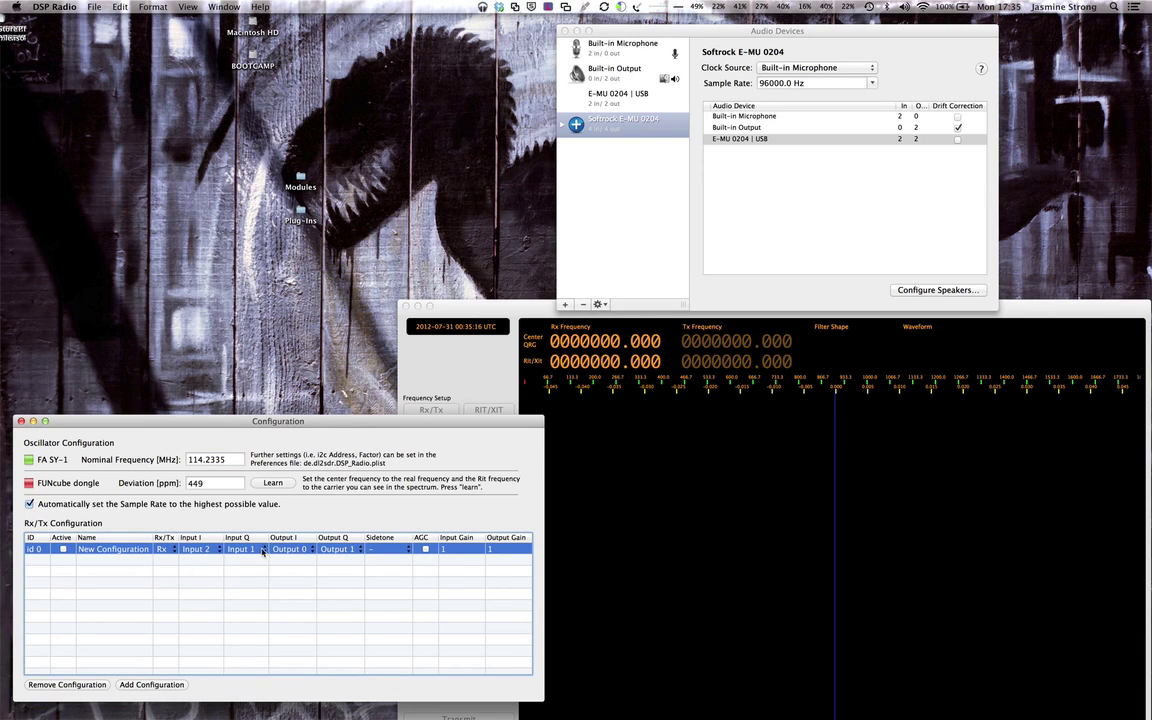
click(265, 552)
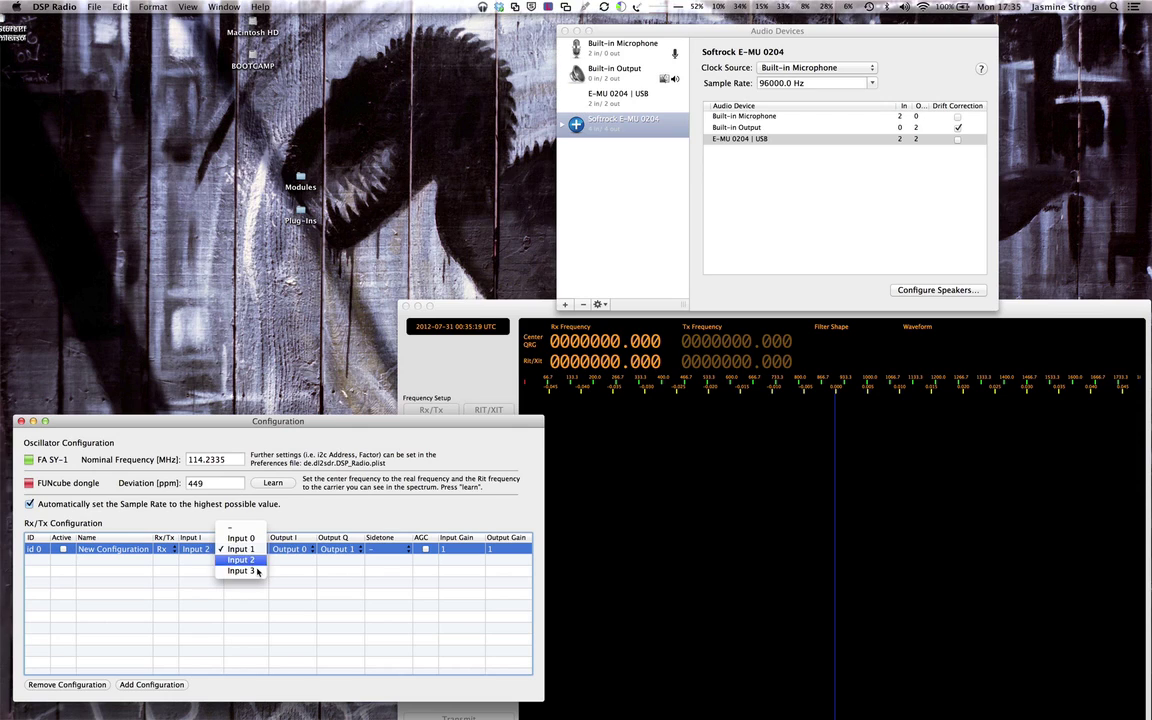
click(253, 577)
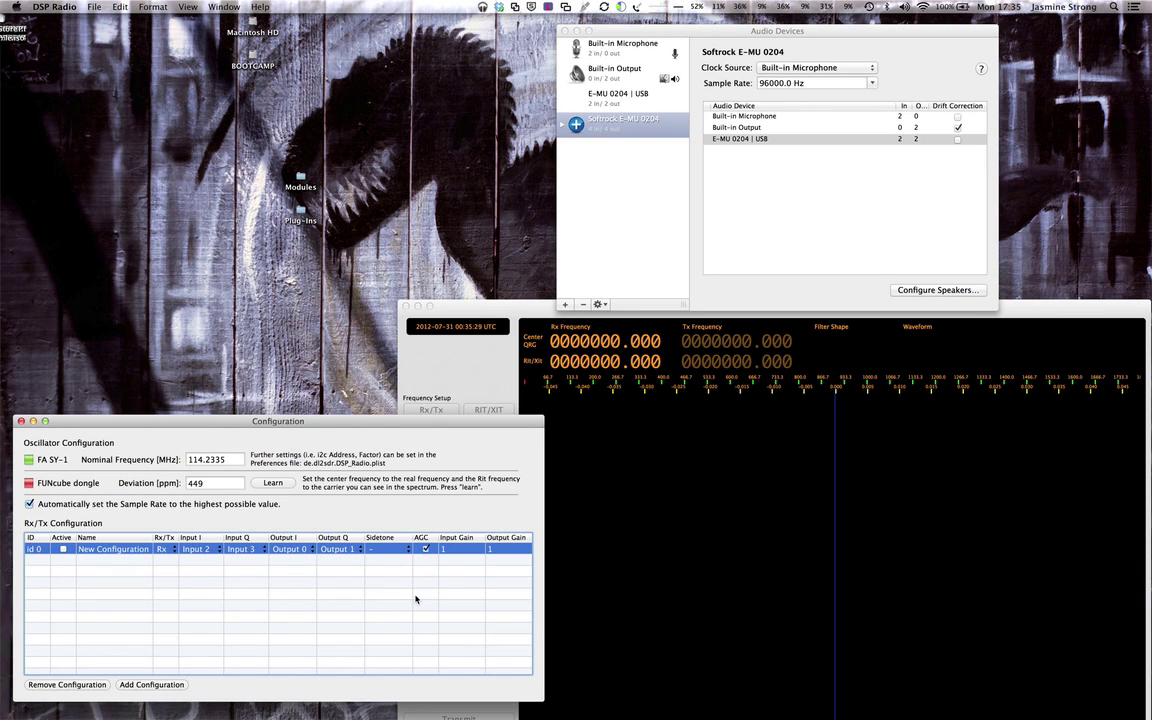
- Activate the new Rx configuration and bring the main radio window to the front
click(63, 549)
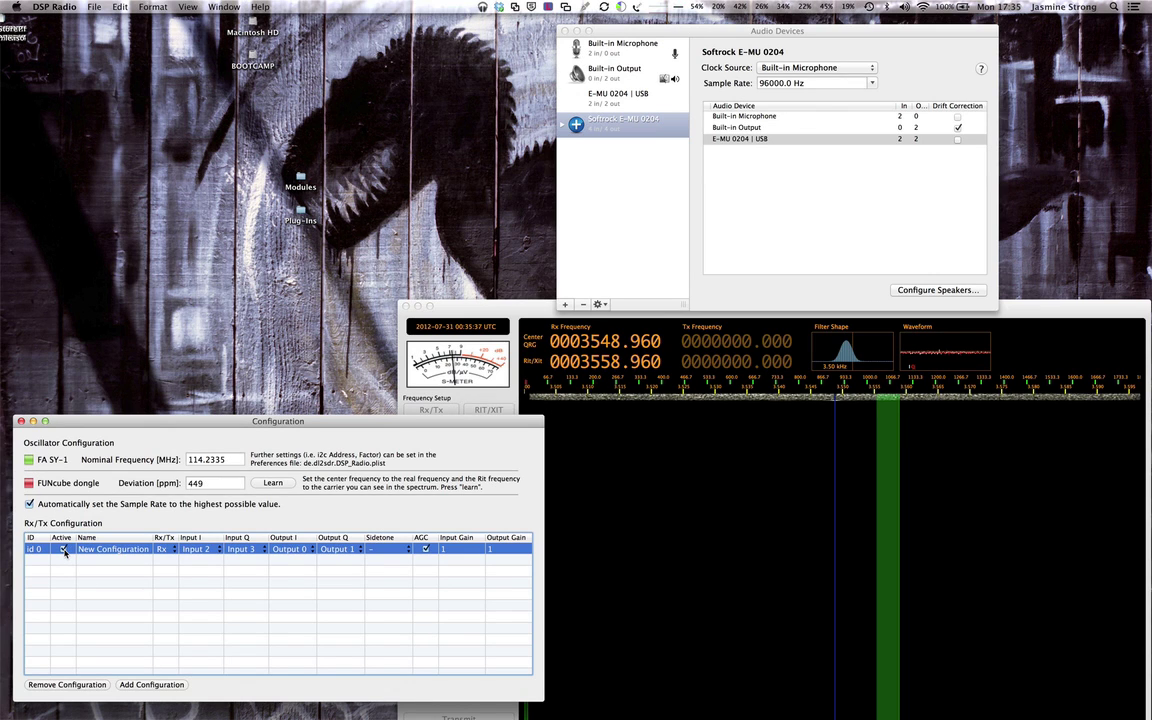
click(523, 315)
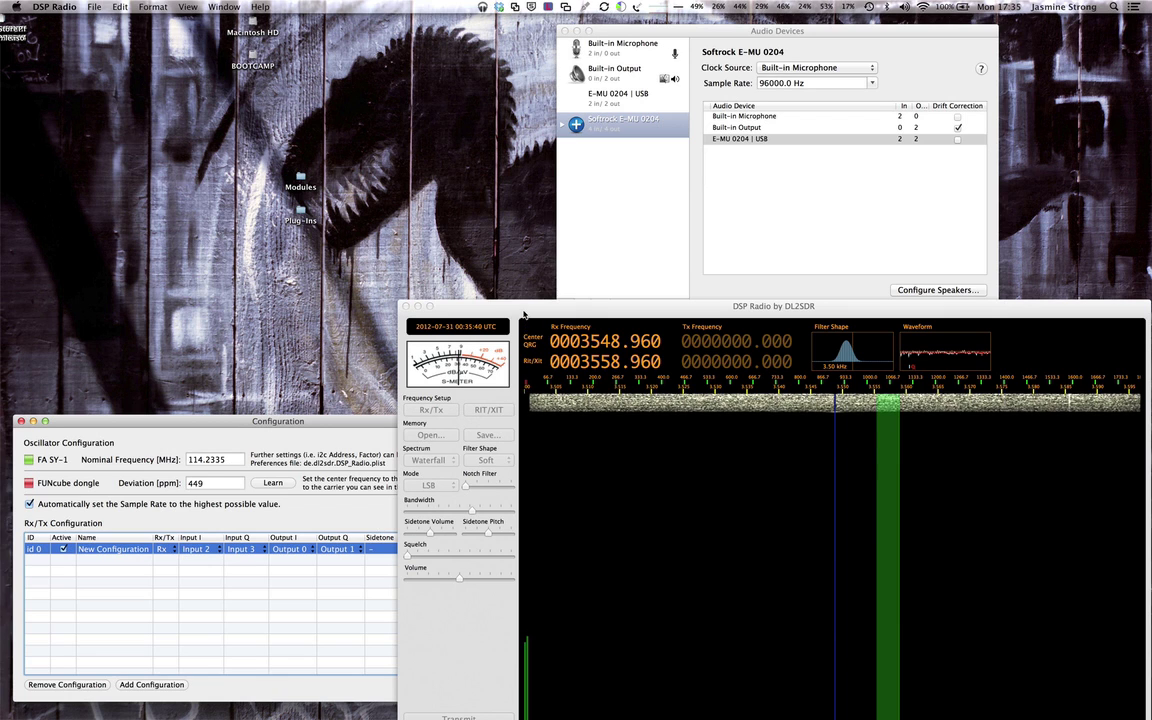
click(588, 354)
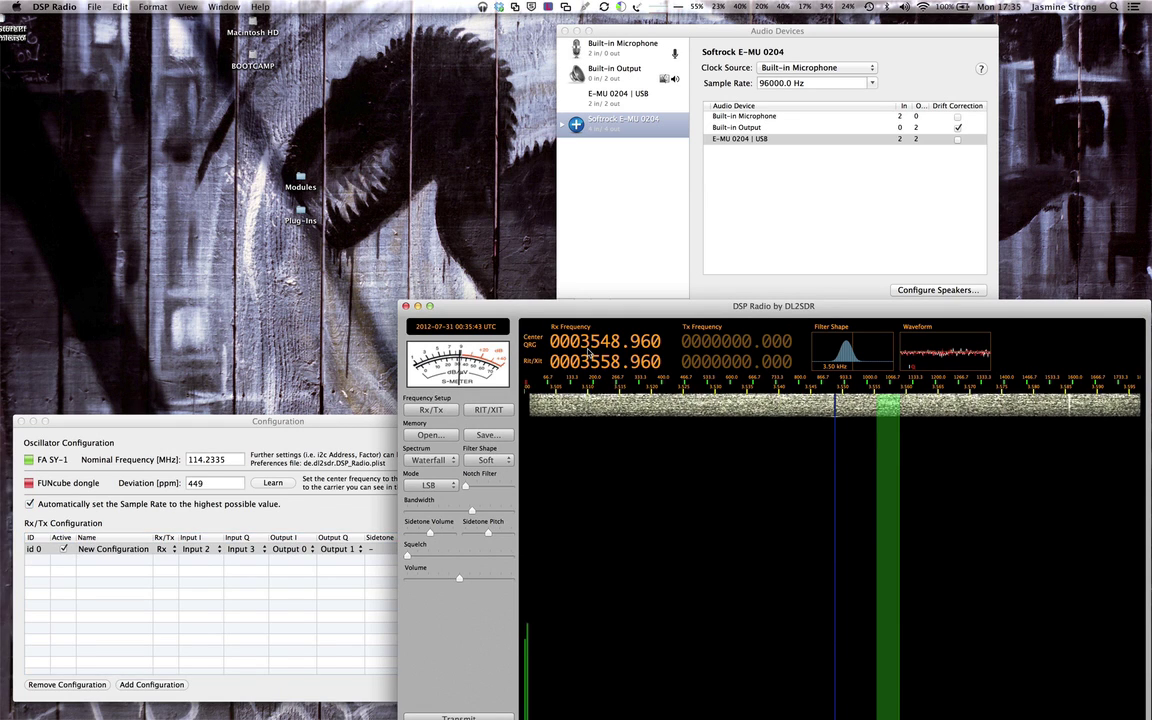
- Tune the center Rx frequency to 10048.900 and move the receive passband onto the signal at 10062.300
scroll(585, 348, up, 3)
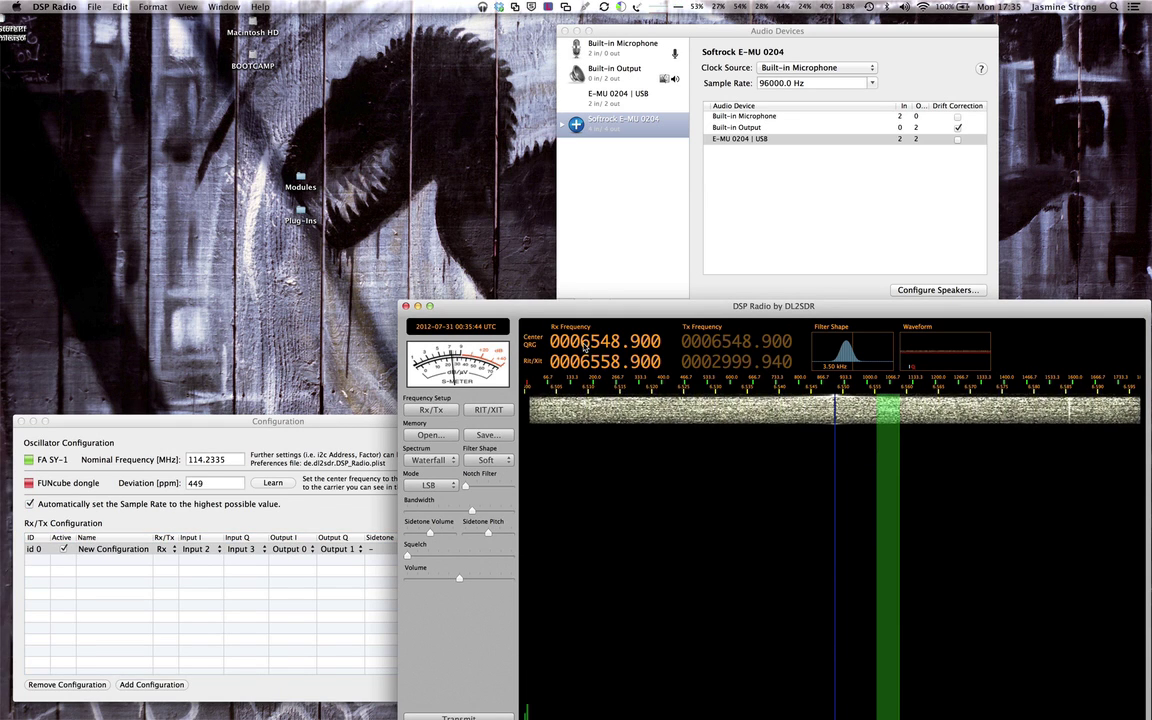
scroll(586, 346, up, 3)
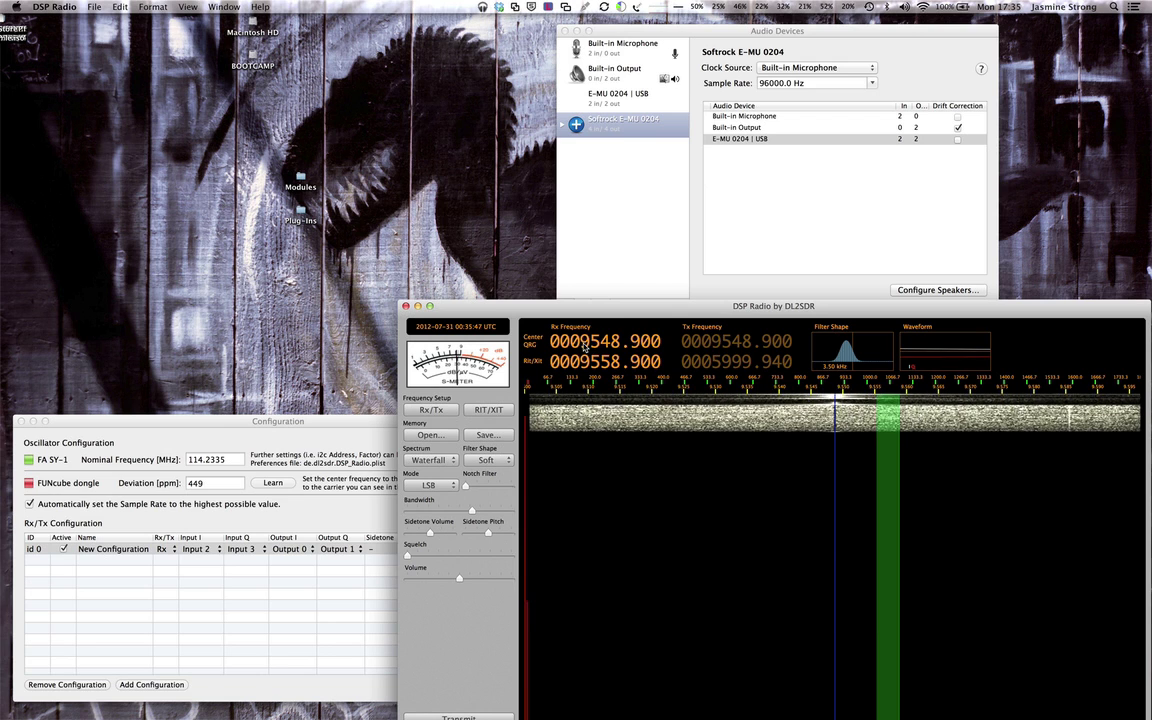
scroll(587, 346, up, 1)
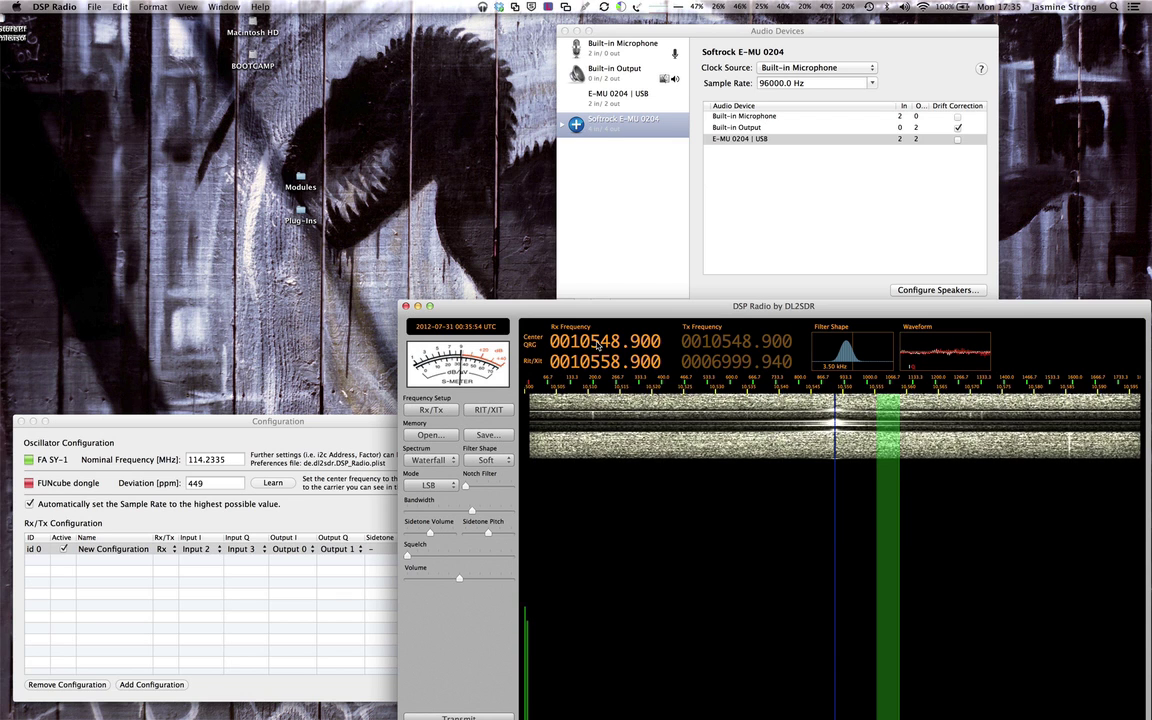
scroll(597, 345, down, 5)
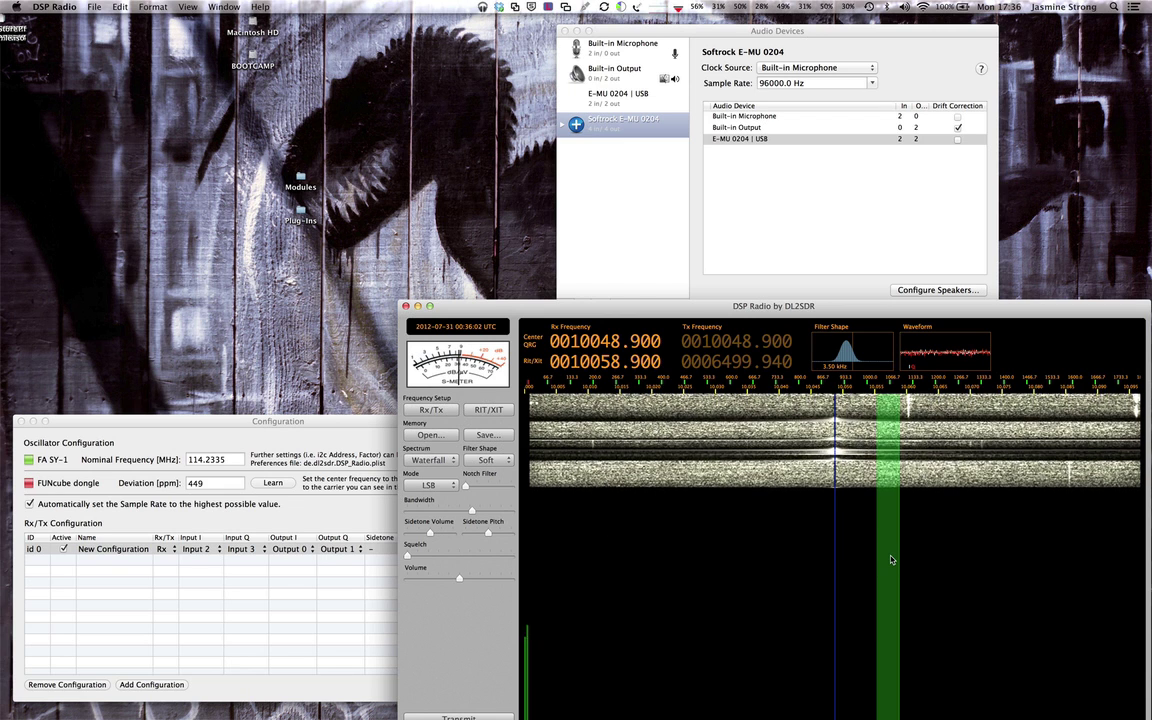
mouse_move(891, 560)
mouse_down()
mouse_move(935, 557)
mouse_move(912, 551)
mouse_up()
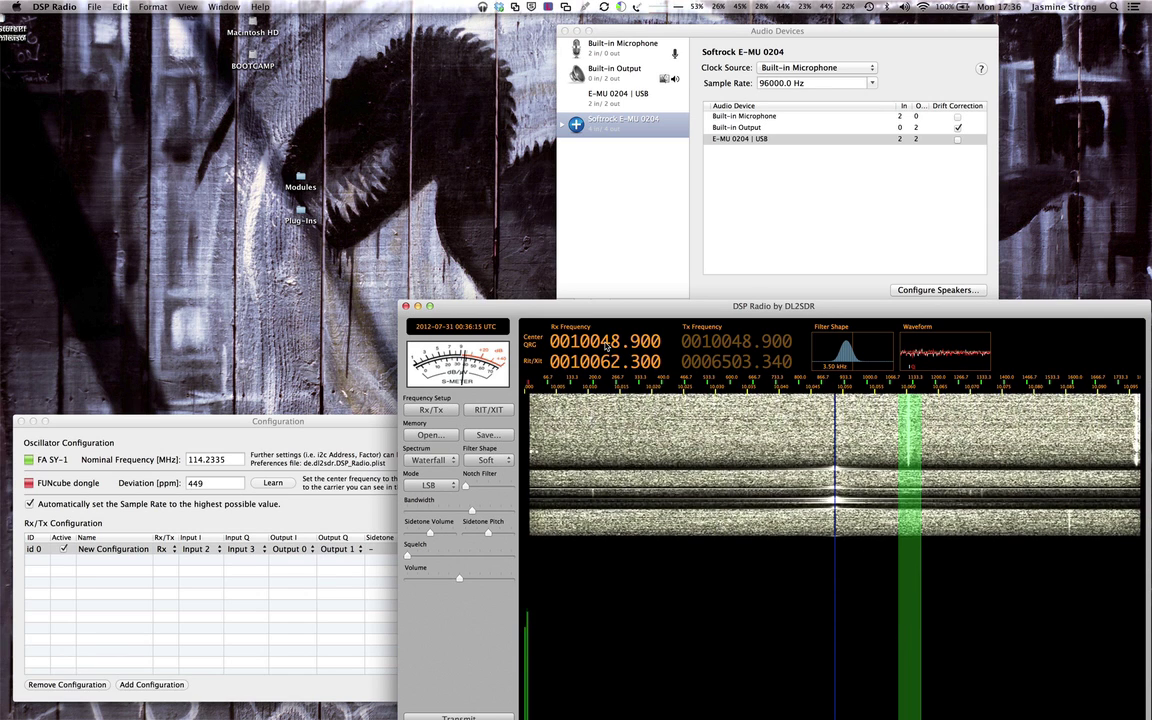
- Fine-tune the center Rx frequency to 10028.900
scroll(605, 345, down, 3)
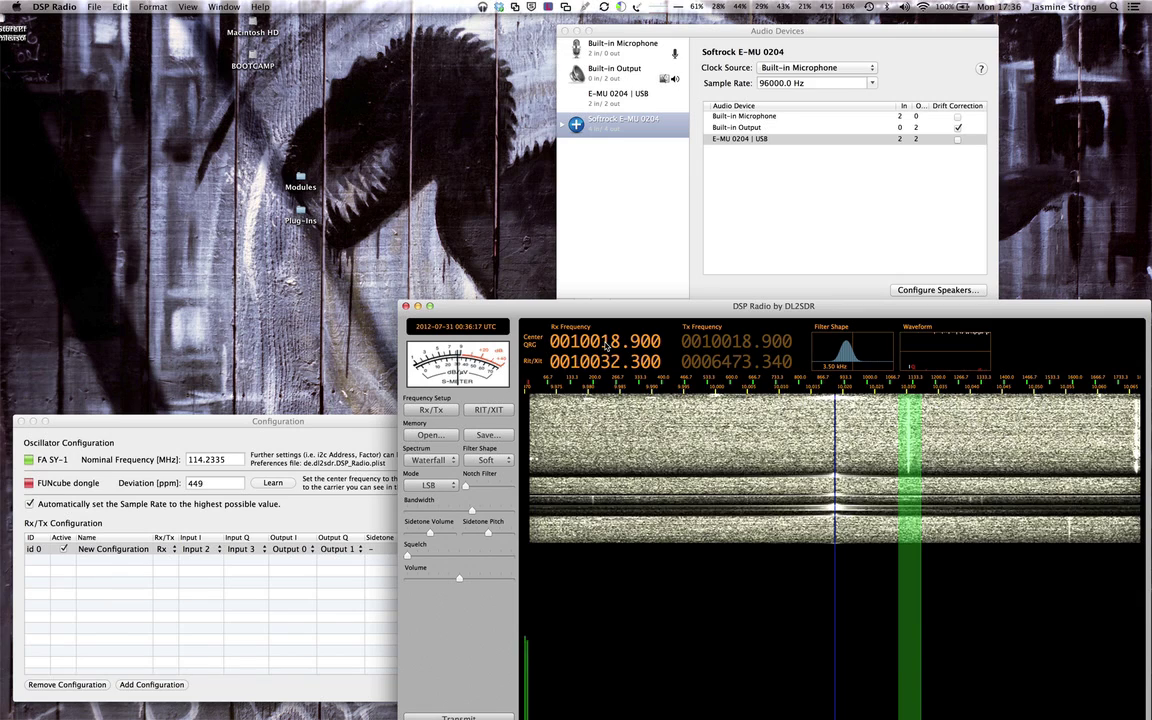
scroll(605, 345, down, 1)
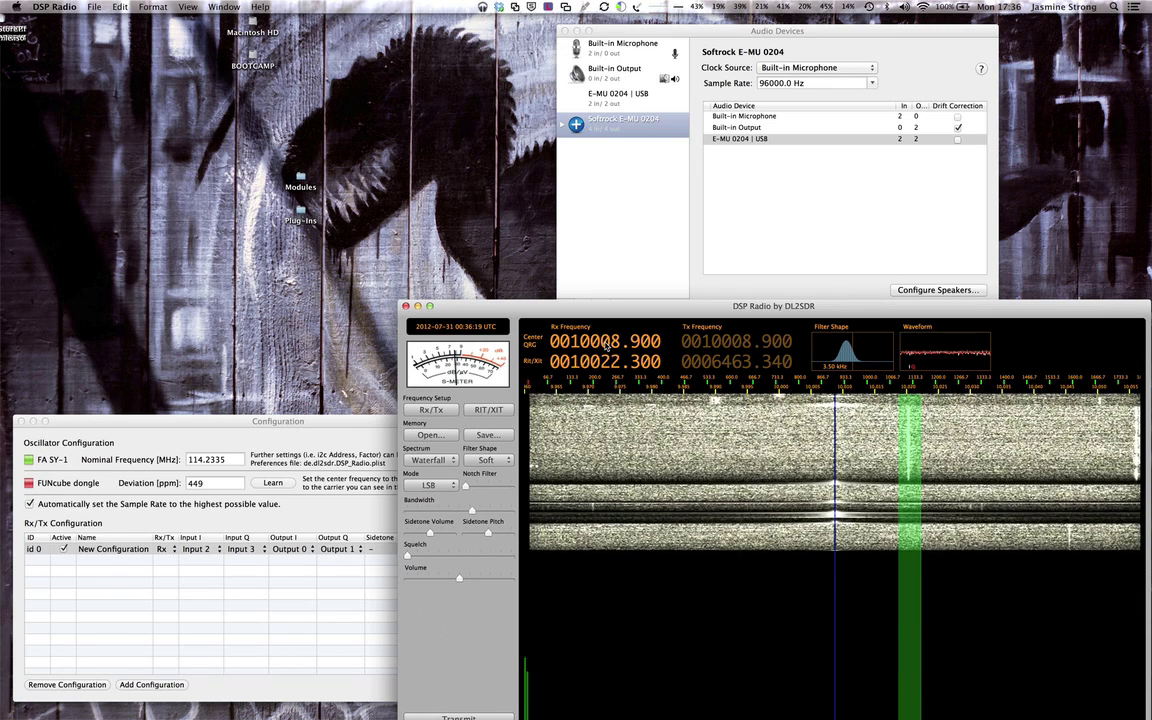
scroll(605, 345, up, 2)
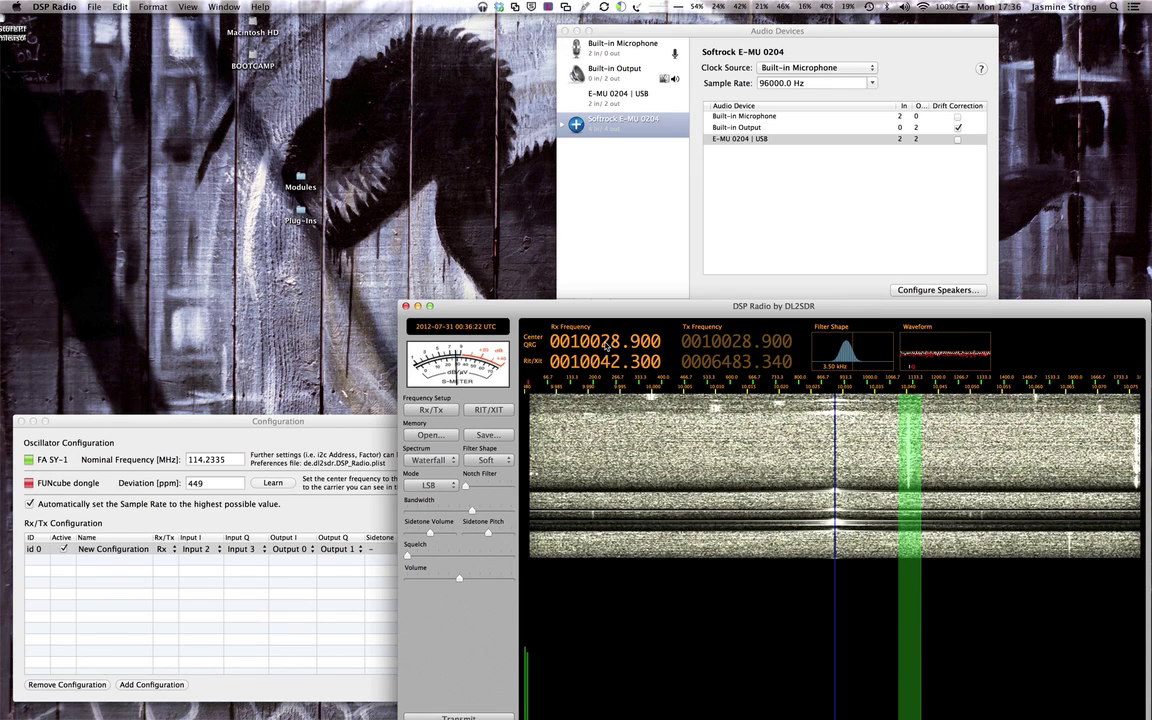
- Set the Spectrum Gain of the new Rx configuration to 0.3
click(334, 421)
click(370, 549)
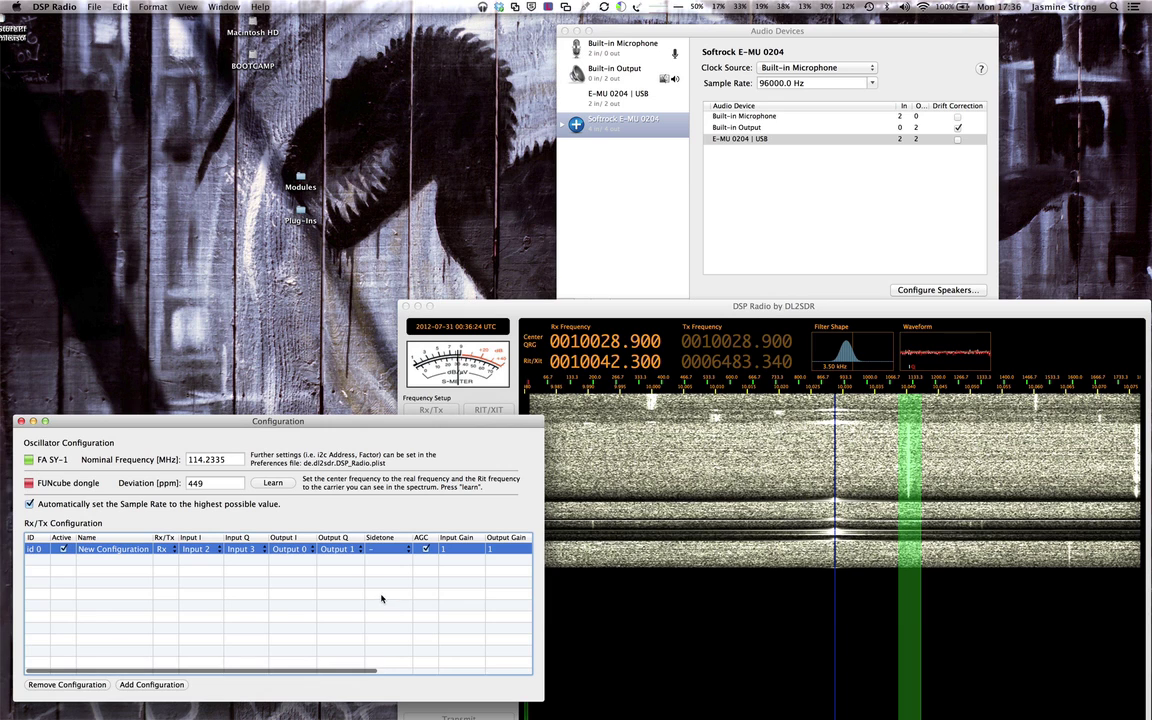
scroll(327, 673, right, 2)
scroll(327, 673, right, 3)
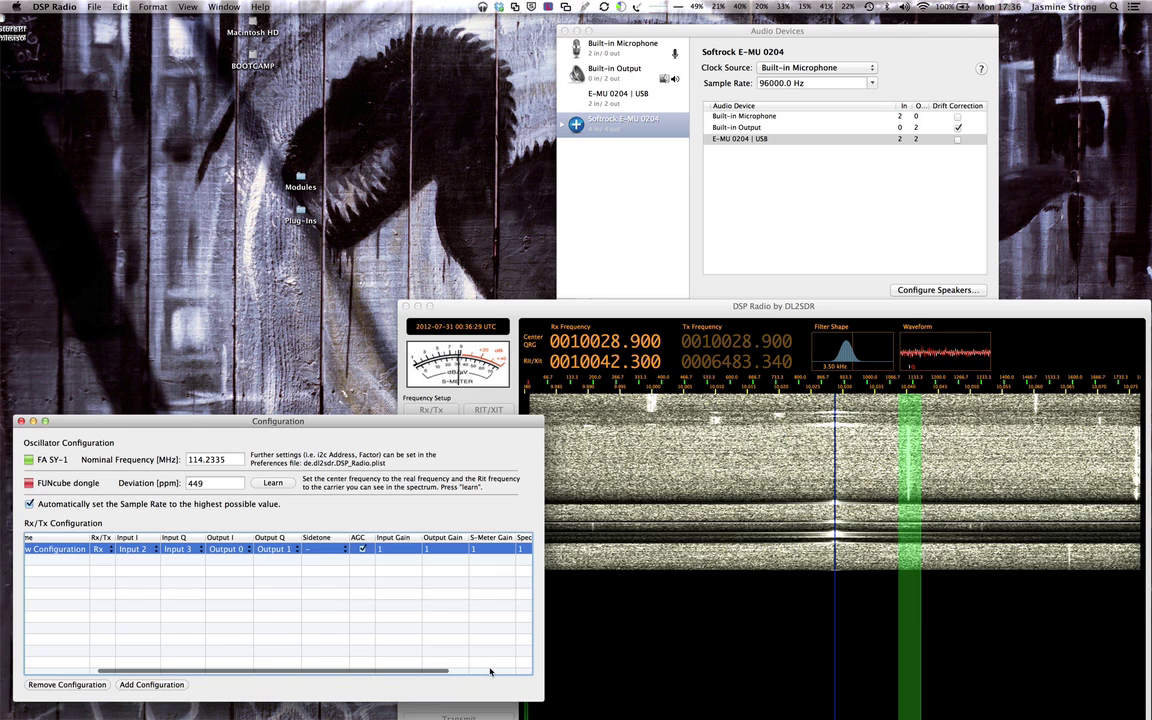
scroll(465, 672, right, 2)
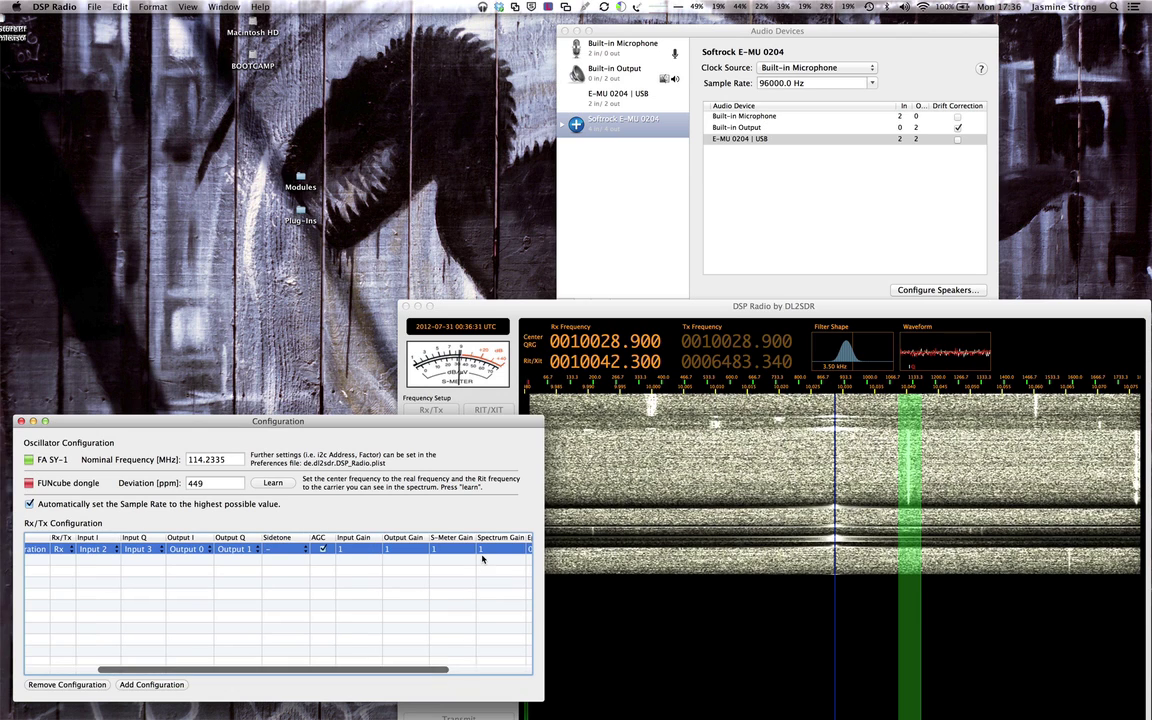
scroll(481, 551, right, 3)
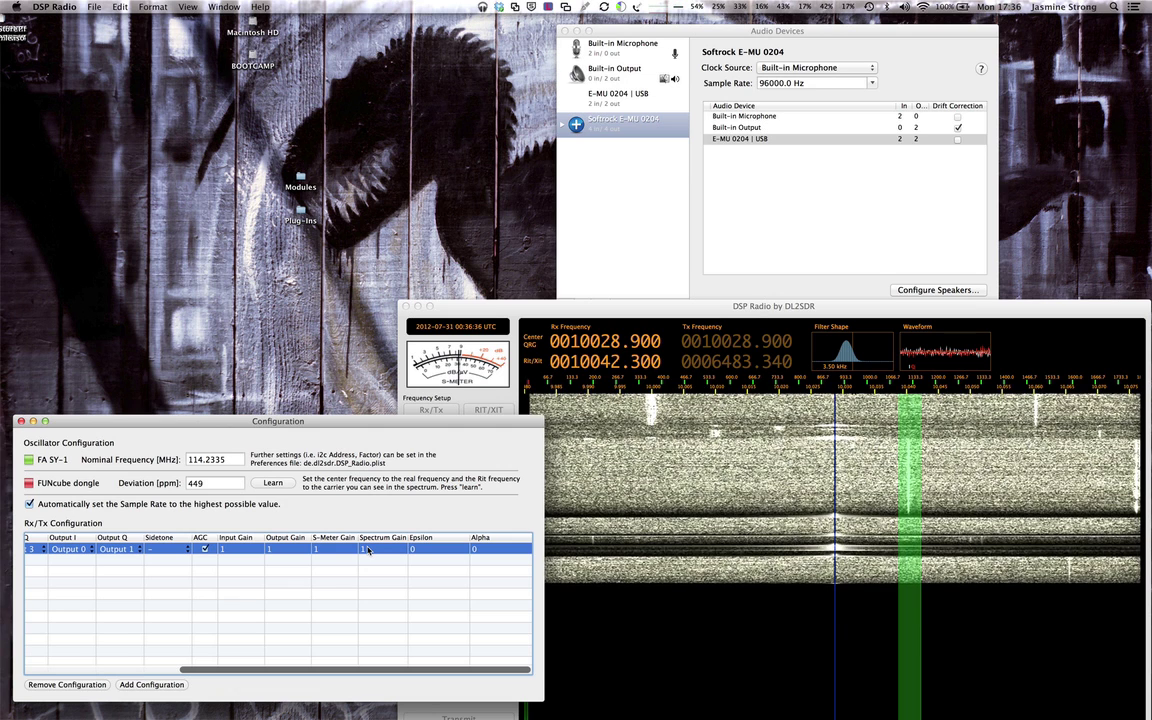
double_click(364, 549)
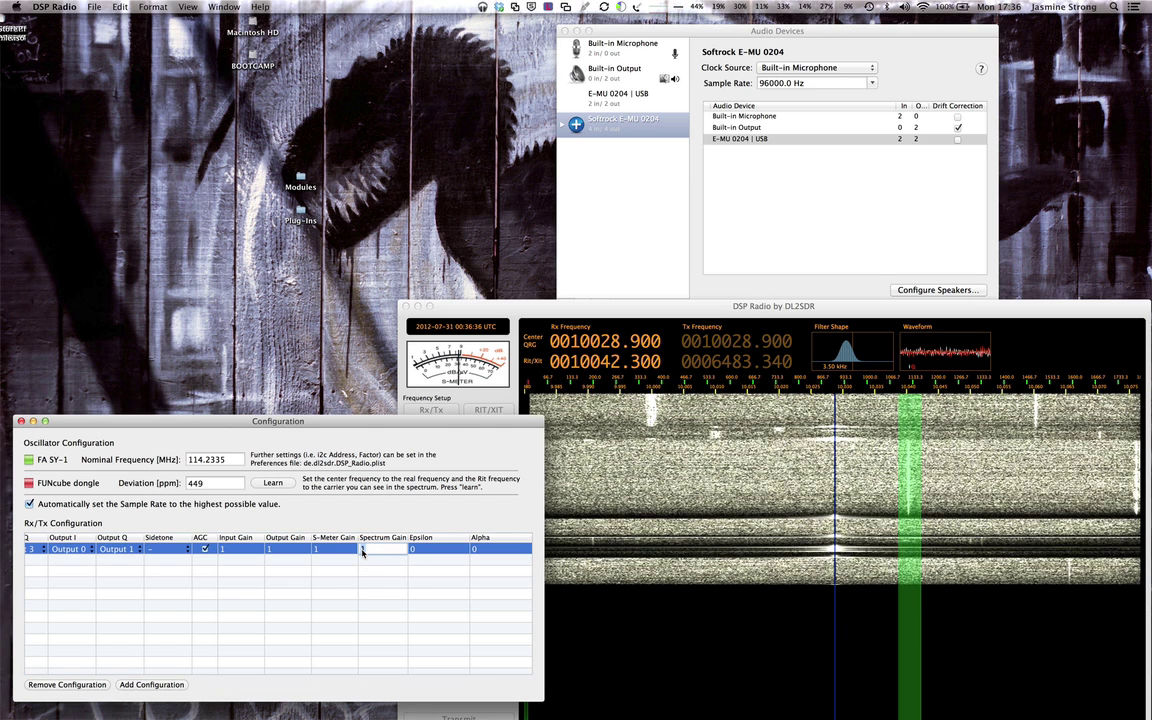
text(0.3)
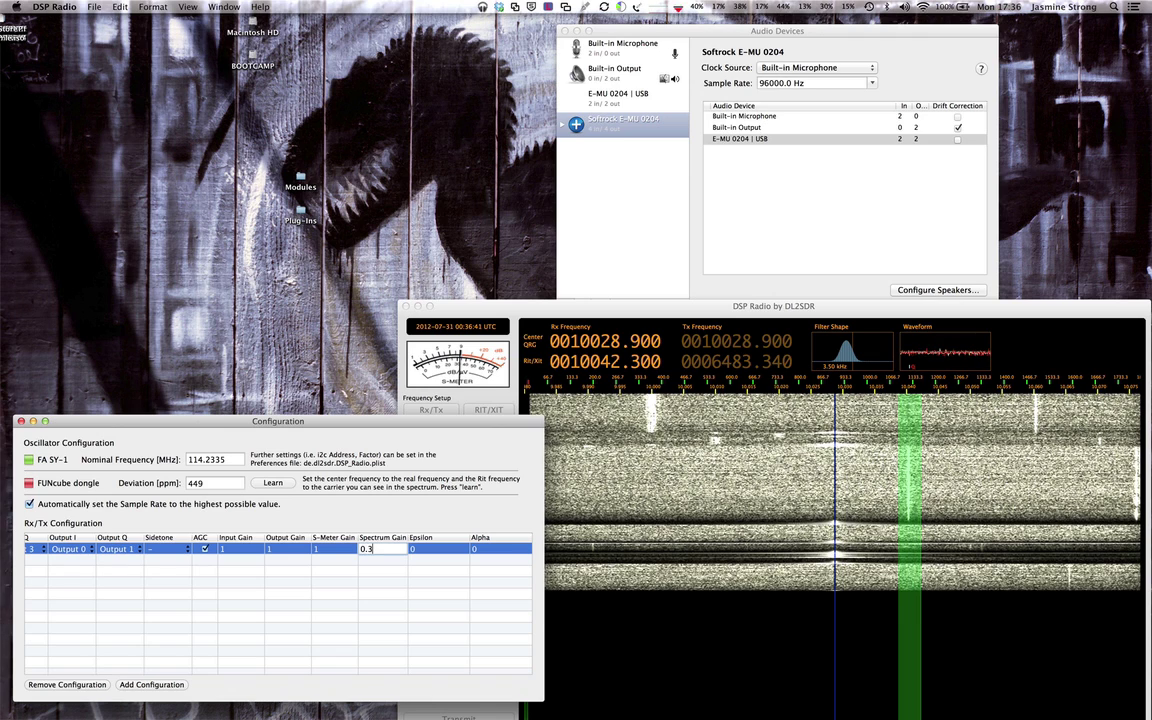
key(Return)
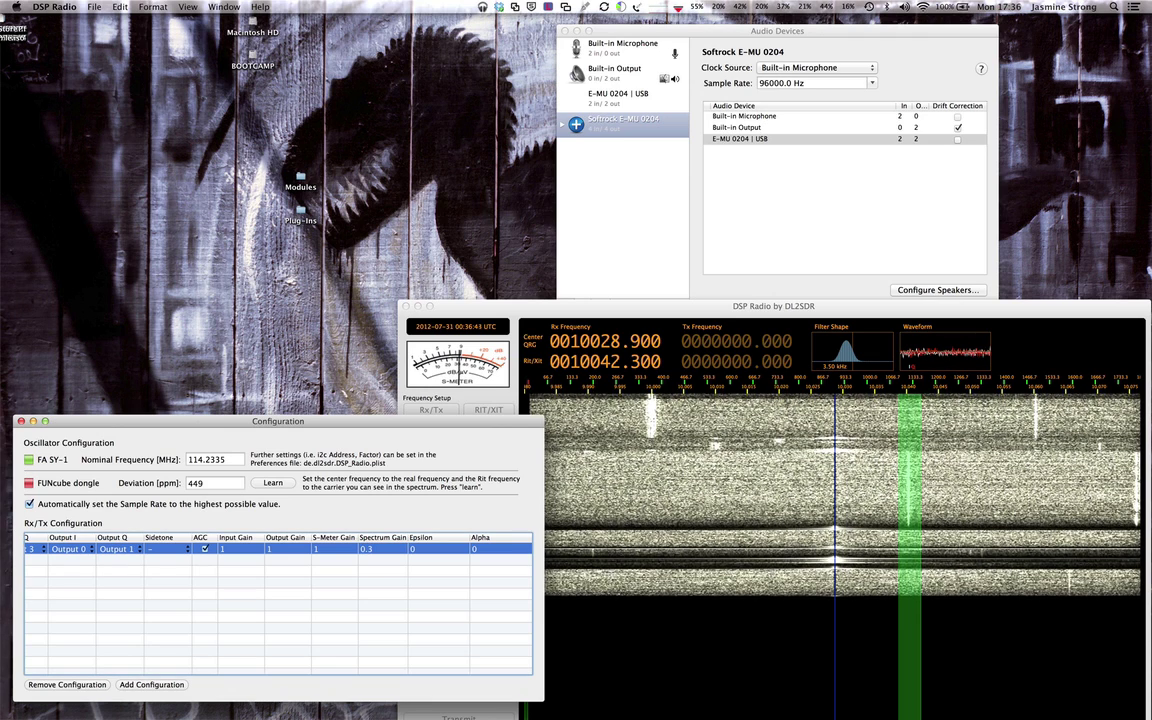
- Switch the radio to AM mode and tune the receive passband onto the strong carrier, setting the Rit/Xit frequency to 10000.080
click(666, 318)
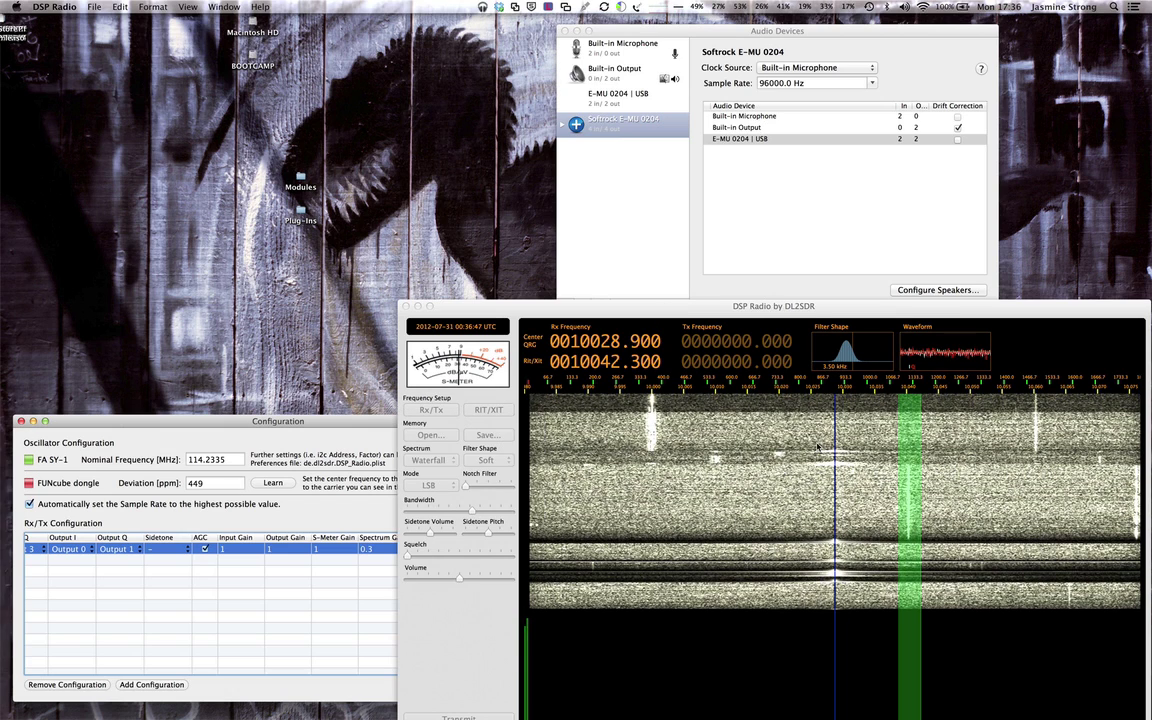
click(943, 504)
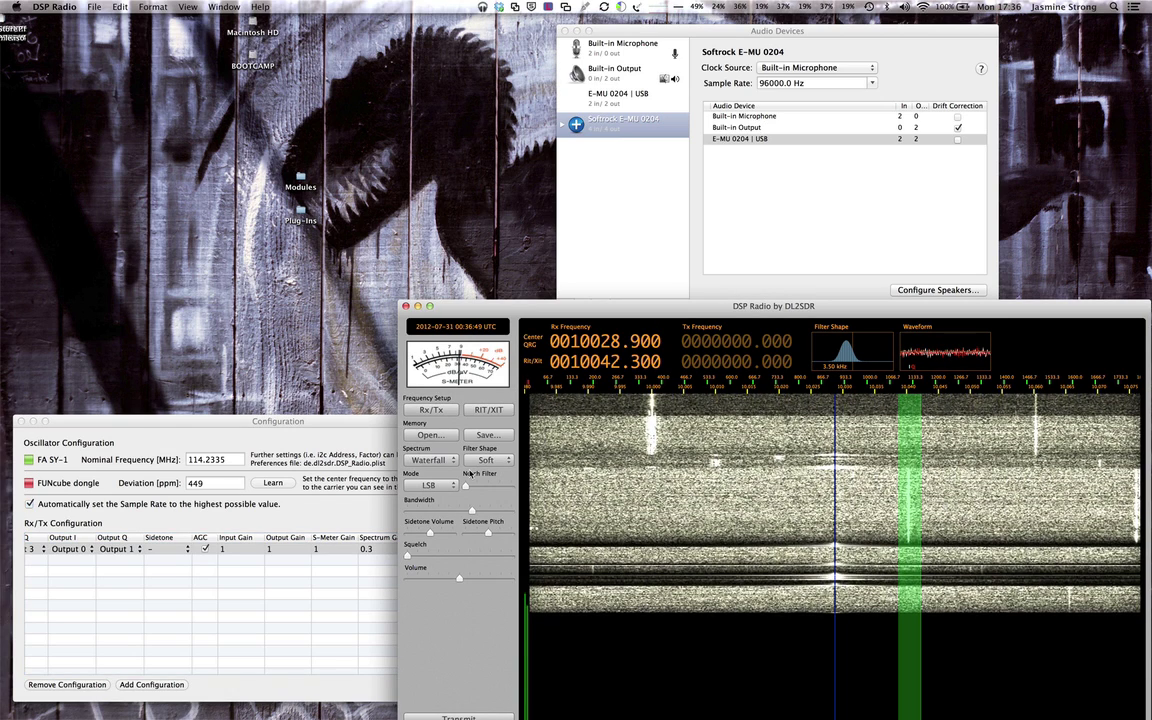
click(440, 485)
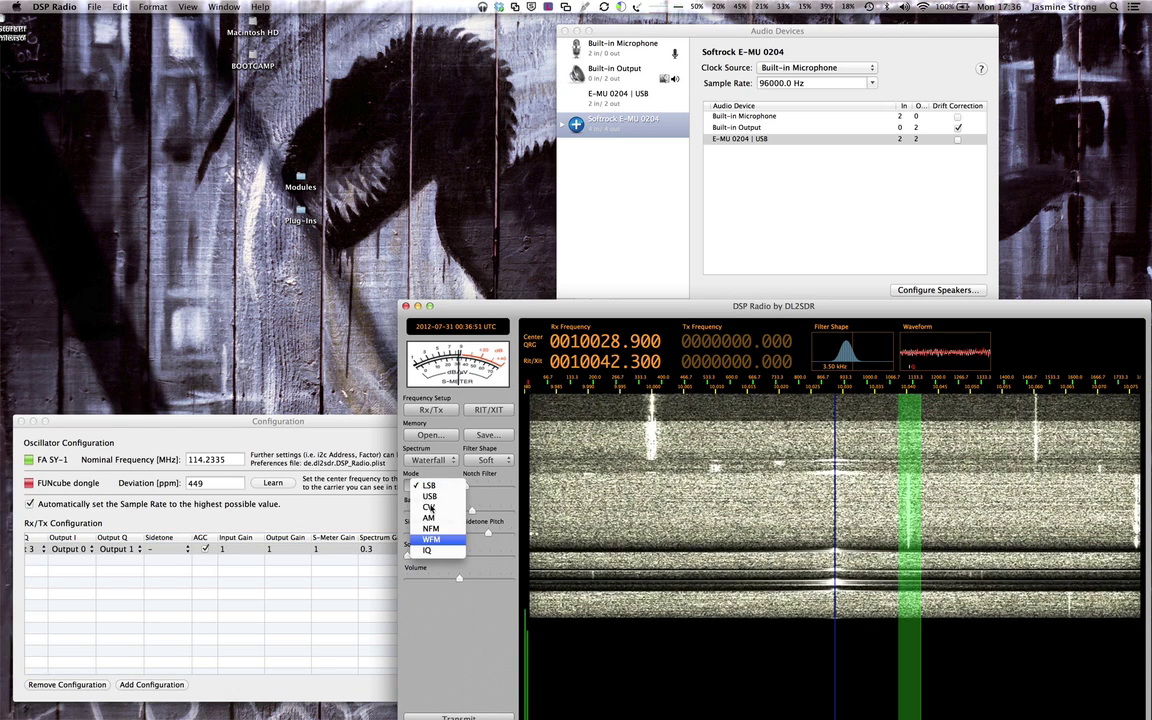
click(430, 517)
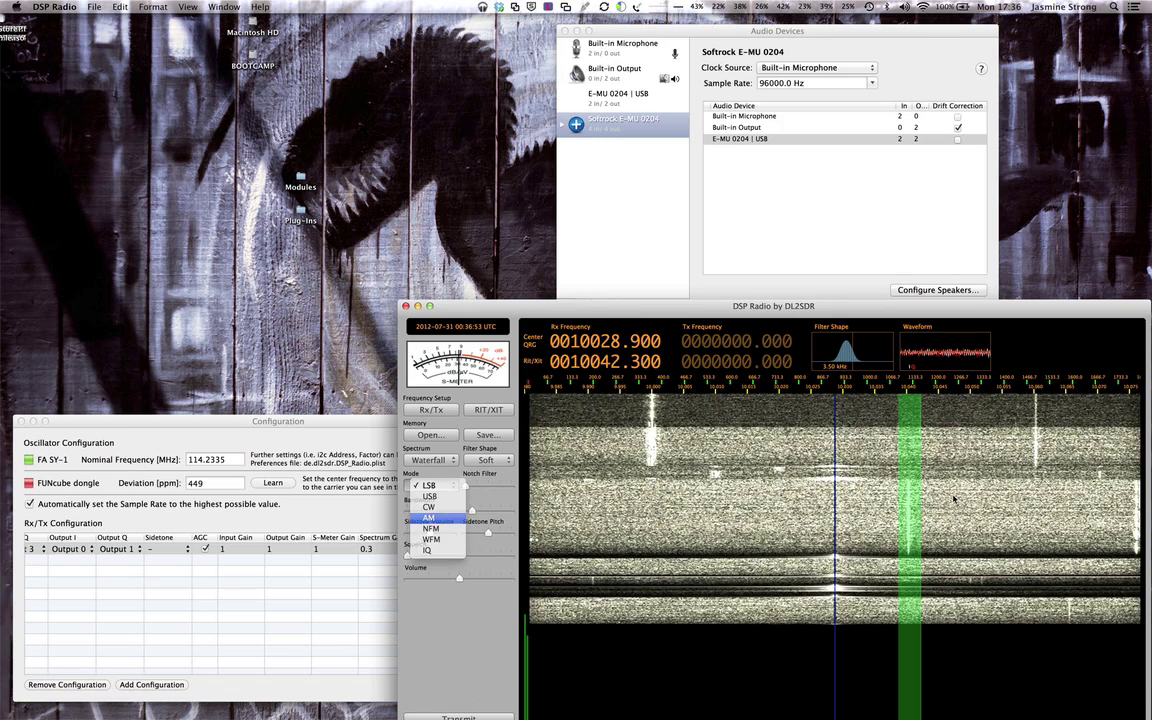
drag(922, 492, 675, 453)
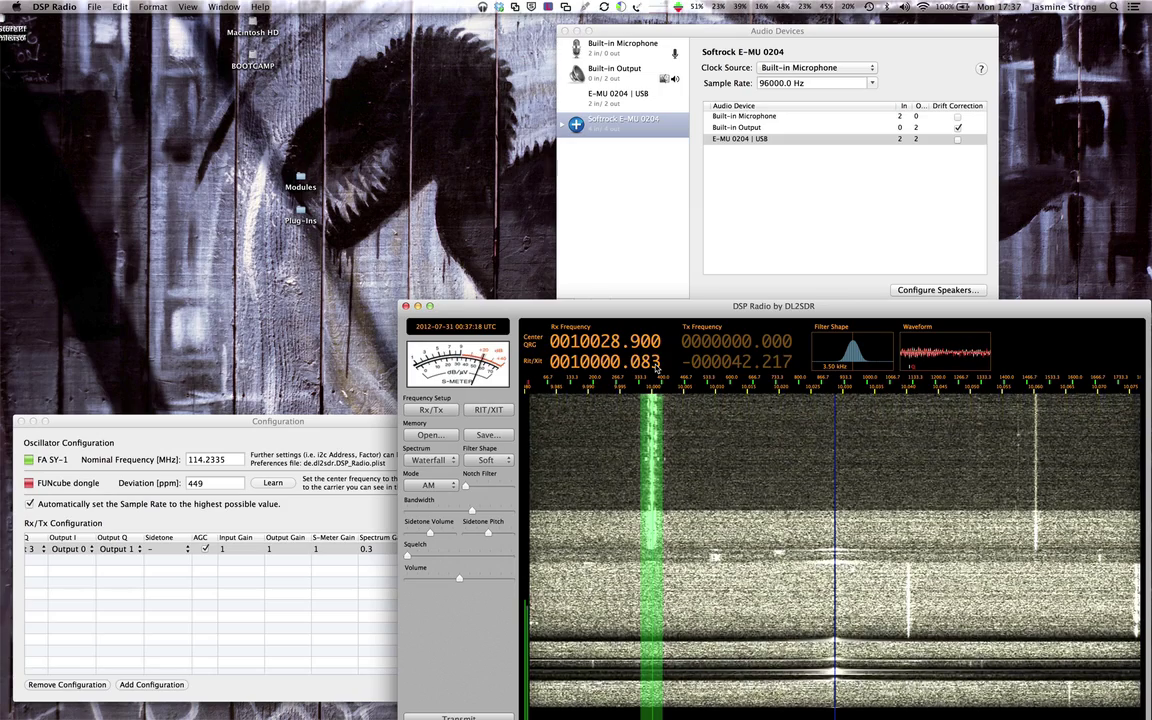
scroll(656, 366, down, 3)
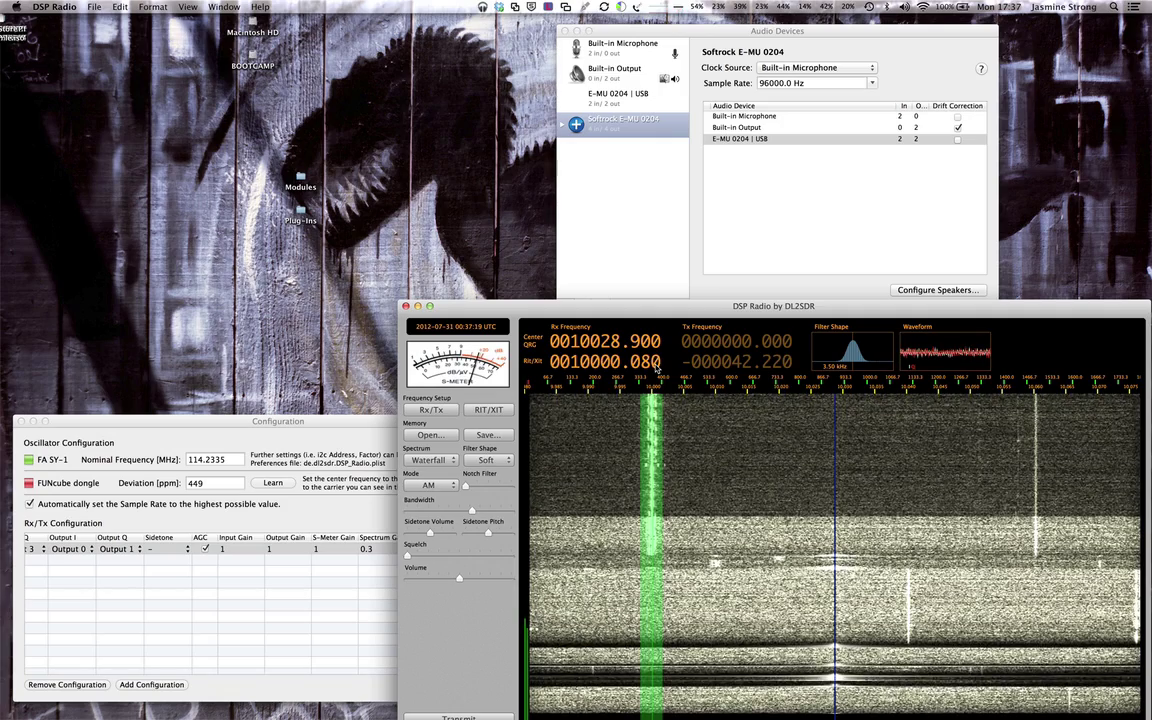